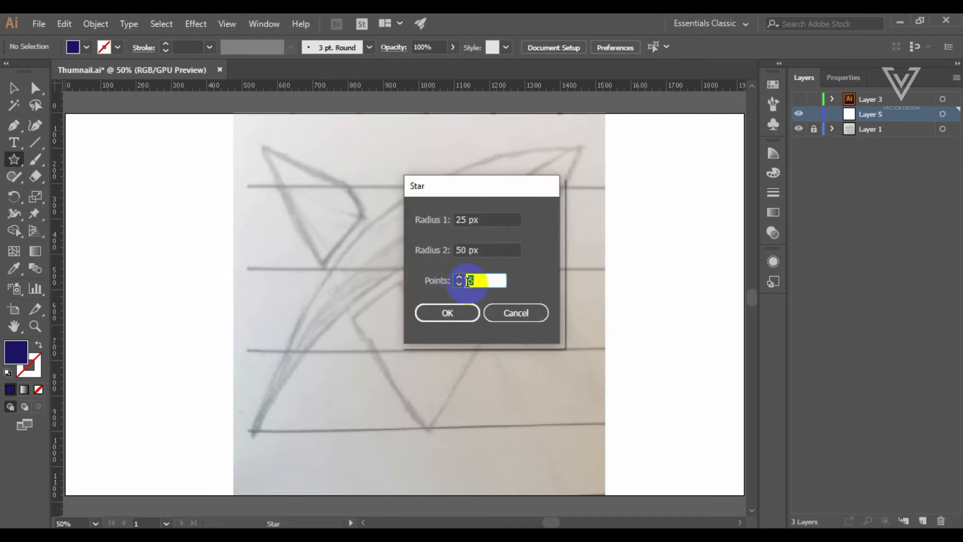
# Create a three-pointed star with radii of 25 px and 50 px as a triangle over the sketch.
pyautogui.write('3')
pyautogui.click(462, 312)
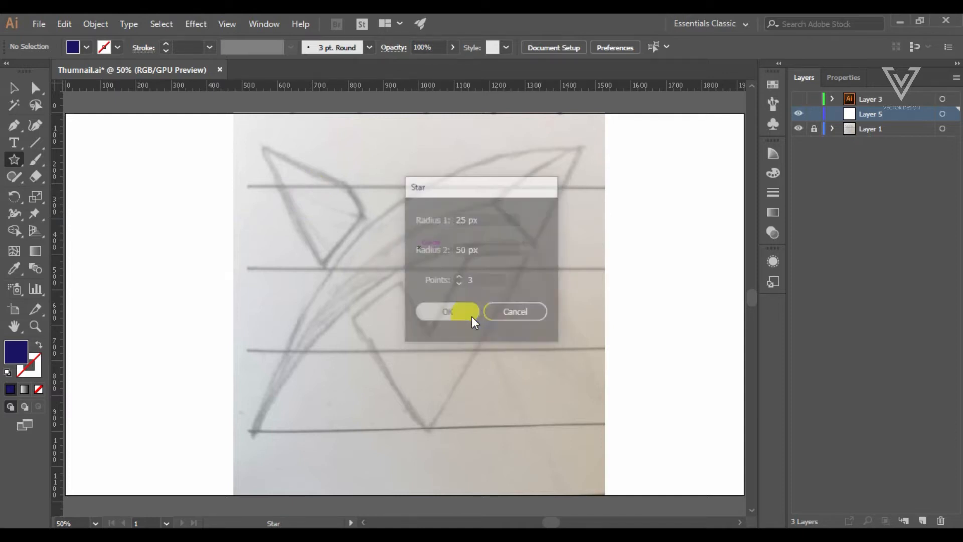
pyautogui.click(14, 89)
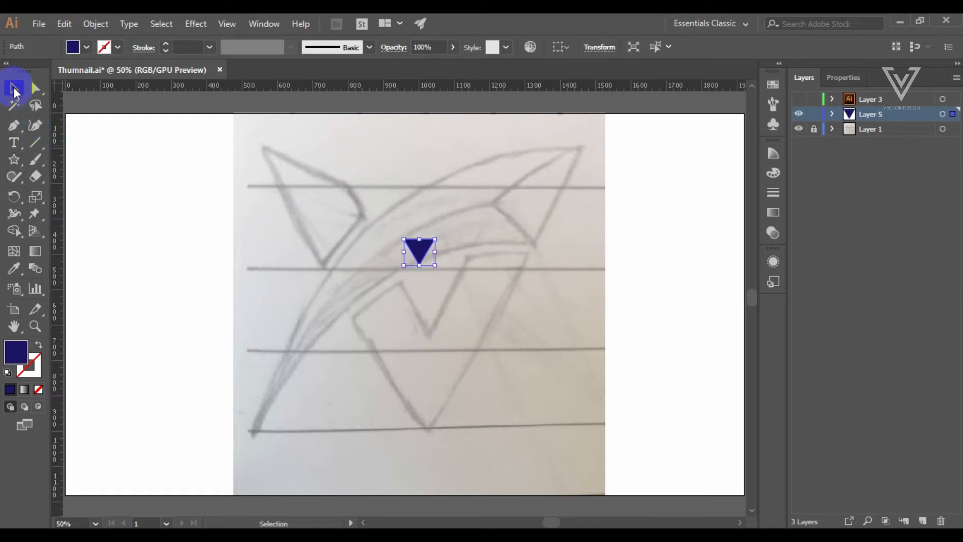
# Remove the triangle's fill and give it a 2 pt stroke in dark blue 1B1464.
pyautogui.click(844, 78)
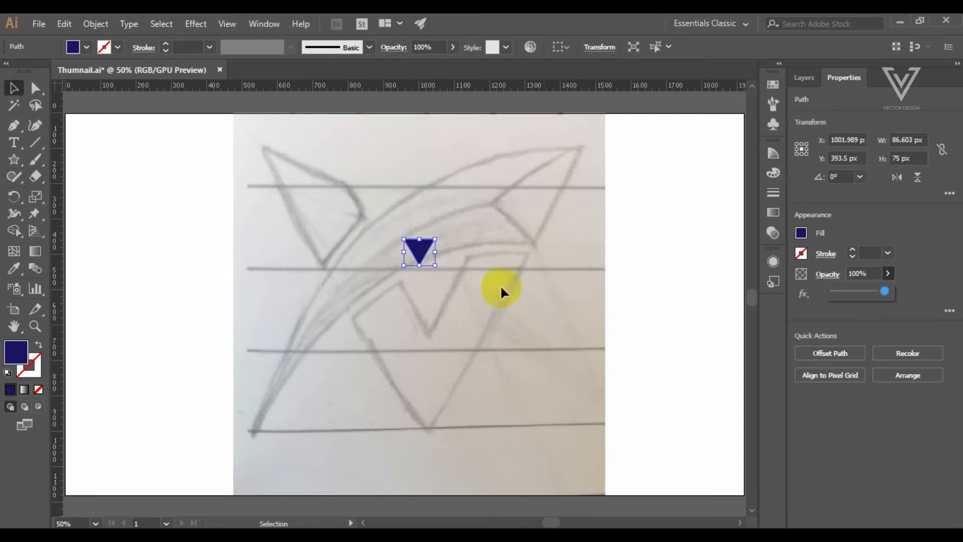
pyautogui.click(38, 389)
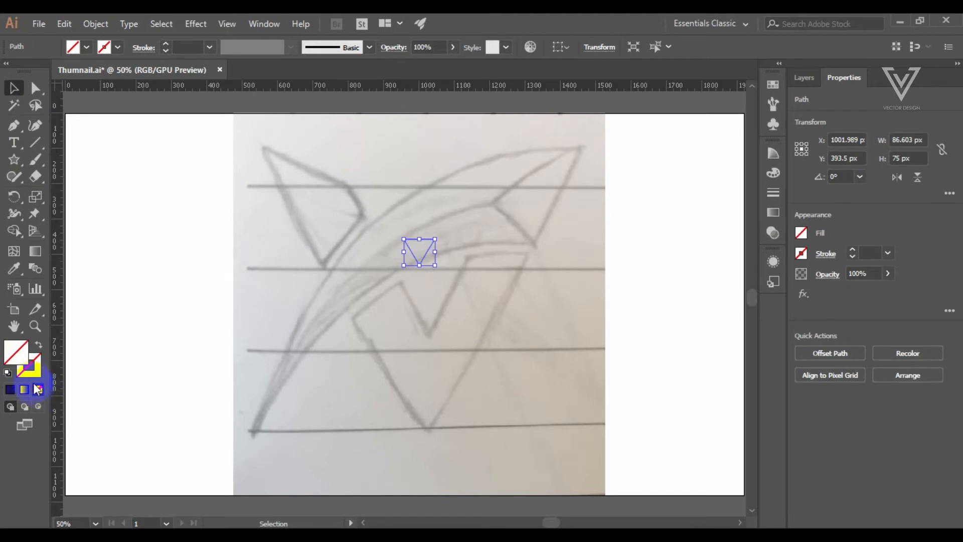
pyautogui.click(11, 394)
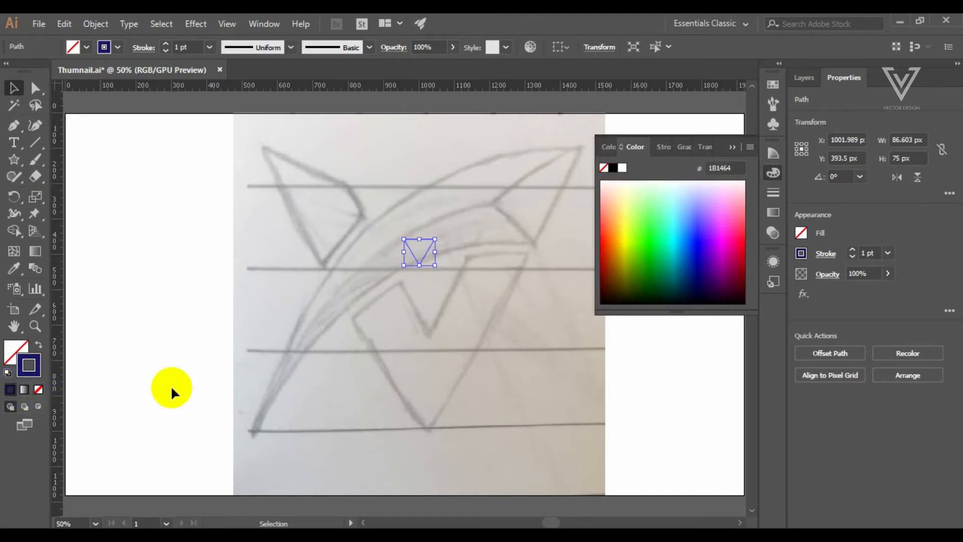
pyautogui.click(852, 250)
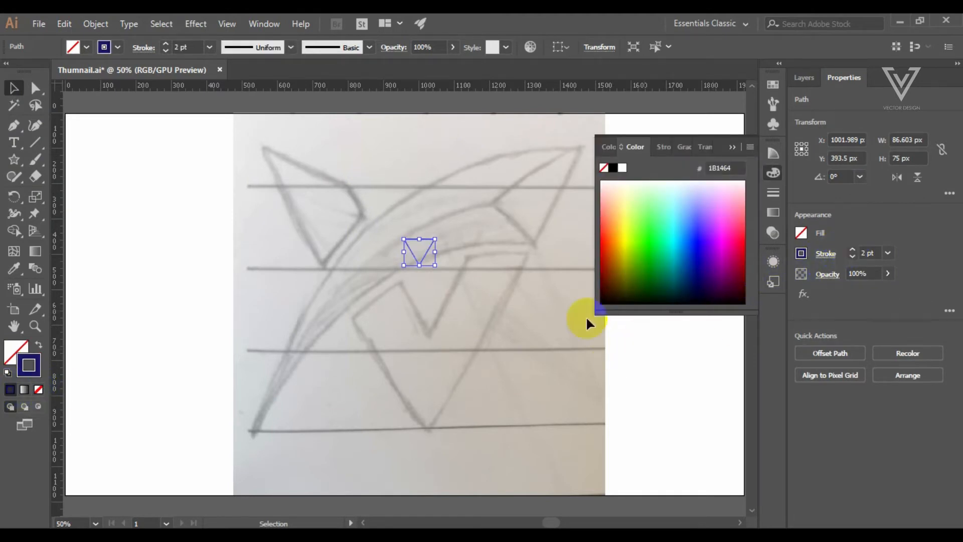
# Enlarge the triangle proportionally to about 935 by 809 px and position it over the outer V of the sketch.
pyautogui.moveTo(435, 263)
pyautogui.mouseDown()
pyautogui.moveTo(490, 294)
pyautogui.moveTo(538, 355)
pyautogui.mouseUp()
pyautogui.moveTo(488, 236); pyautogui.dragTo(496, 274)
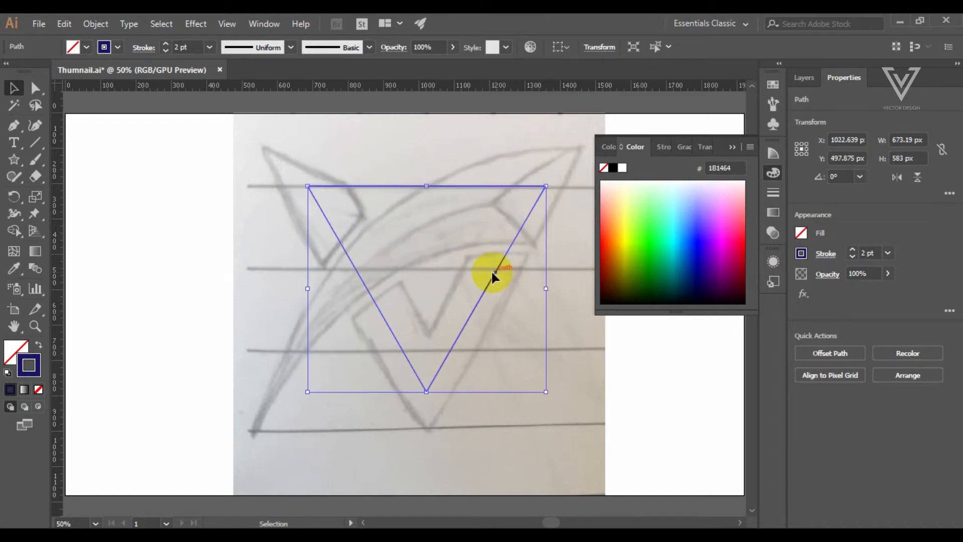
pyautogui.moveTo(546, 391); pyautogui.dragTo(592, 464)
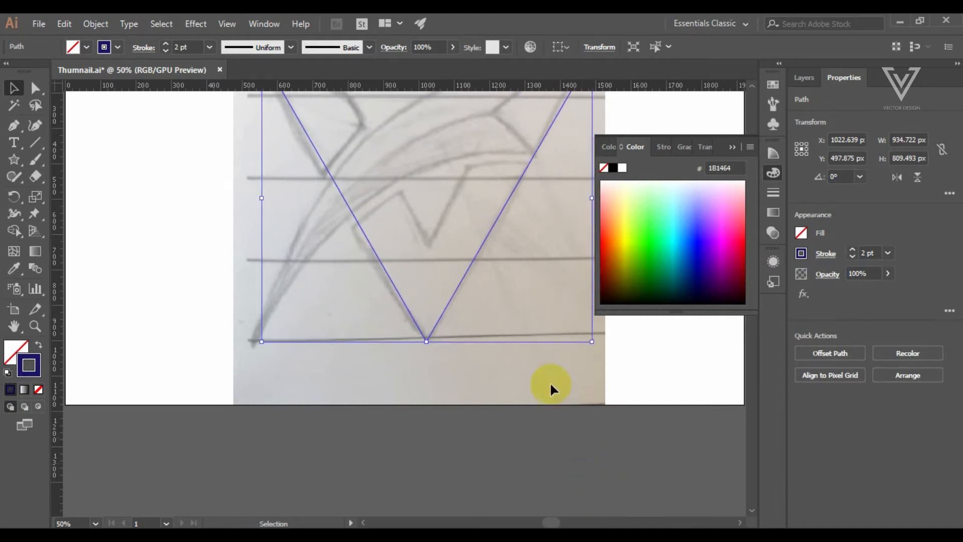
pyautogui.scroll(4, 549, 381)
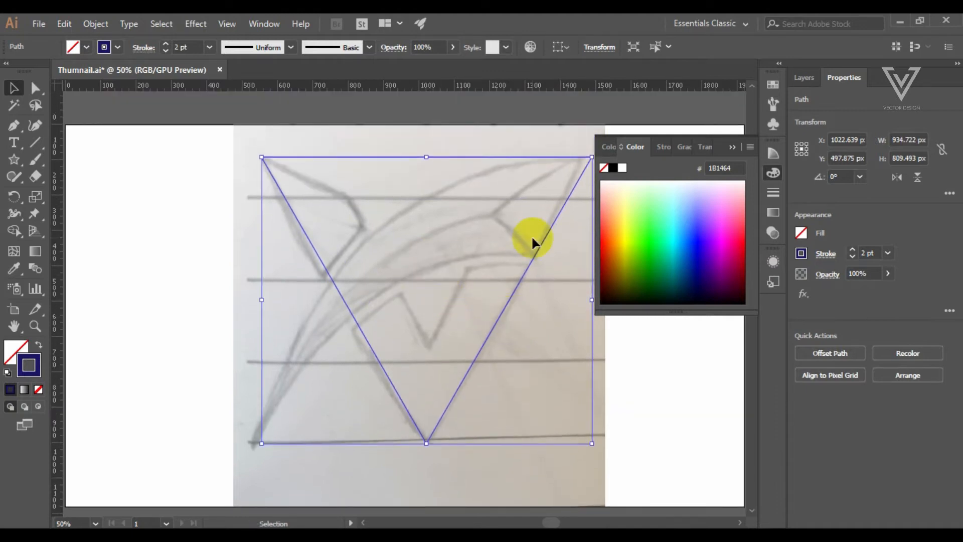
pyautogui.click(732, 146)
pyautogui.click(386, 253)
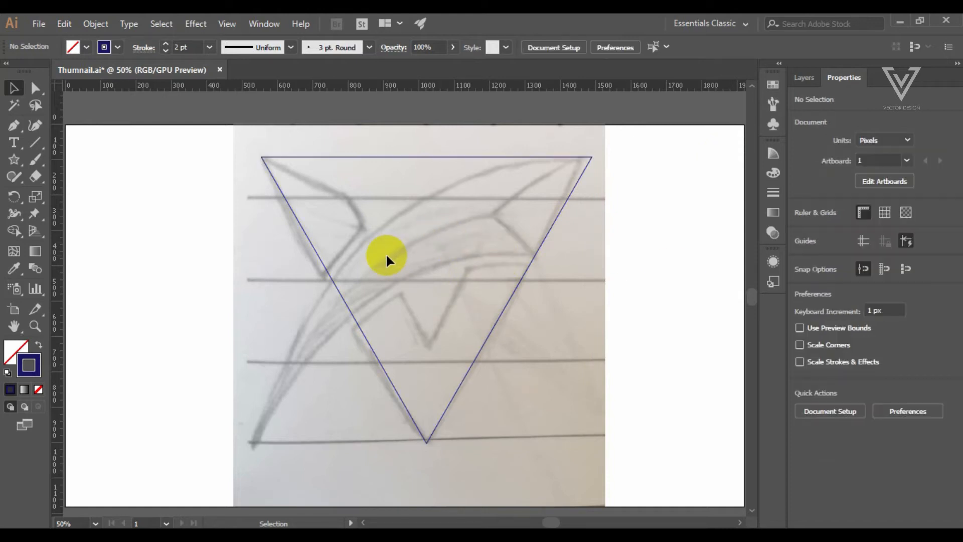
# Copy the triangle horizontally about 161 px to the right, and copy that duplicate about 317 px to the left.
pyautogui.click(351, 314)
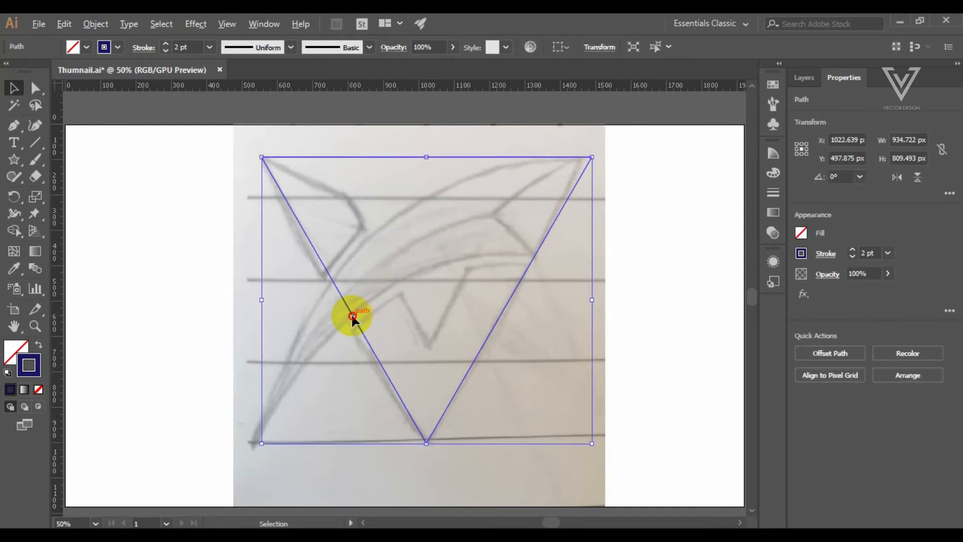
pyautogui.moveTo(351, 316); pyautogui.dragTo(410, 316)
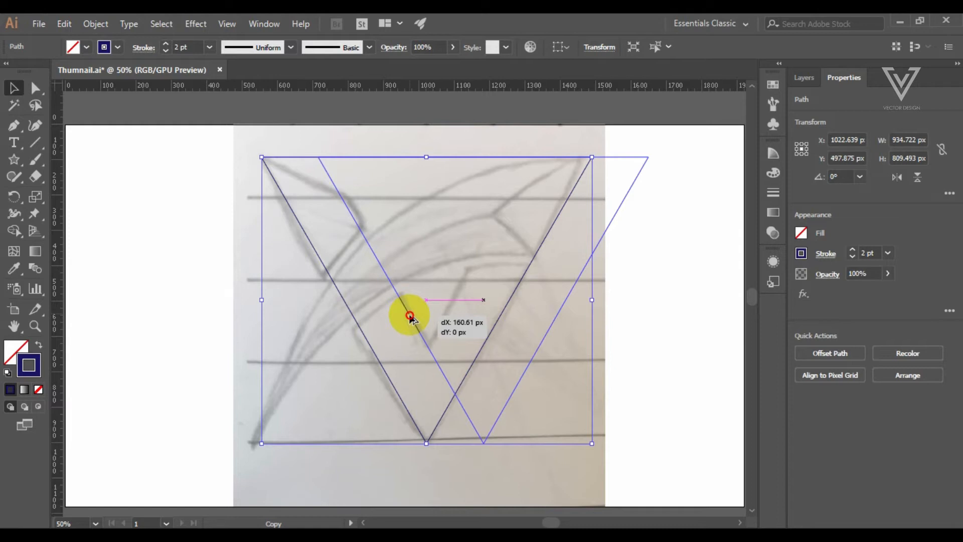
pyautogui.moveTo(410, 316); pyautogui.dragTo(294, 318)
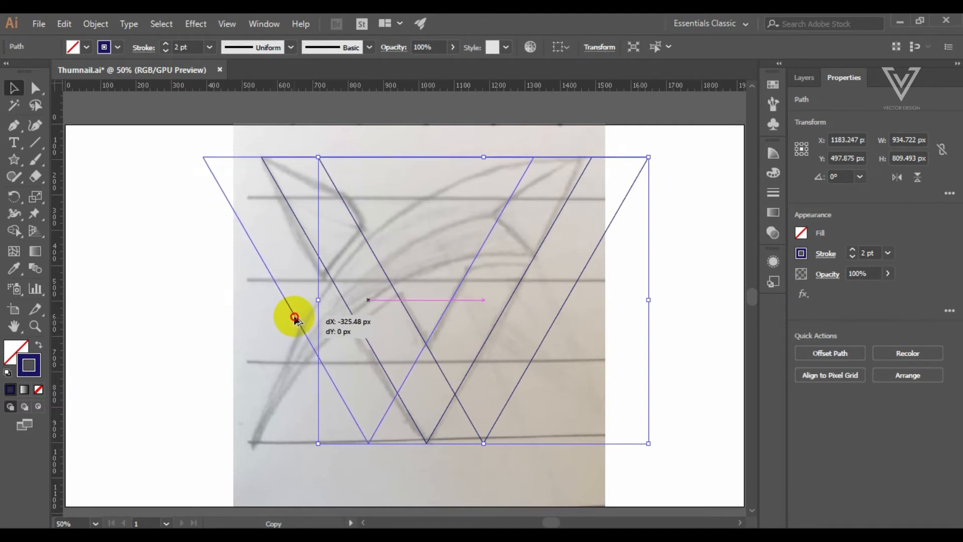
pyautogui.moveTo(294, 318); pyautogui.dragTo(298, 318)
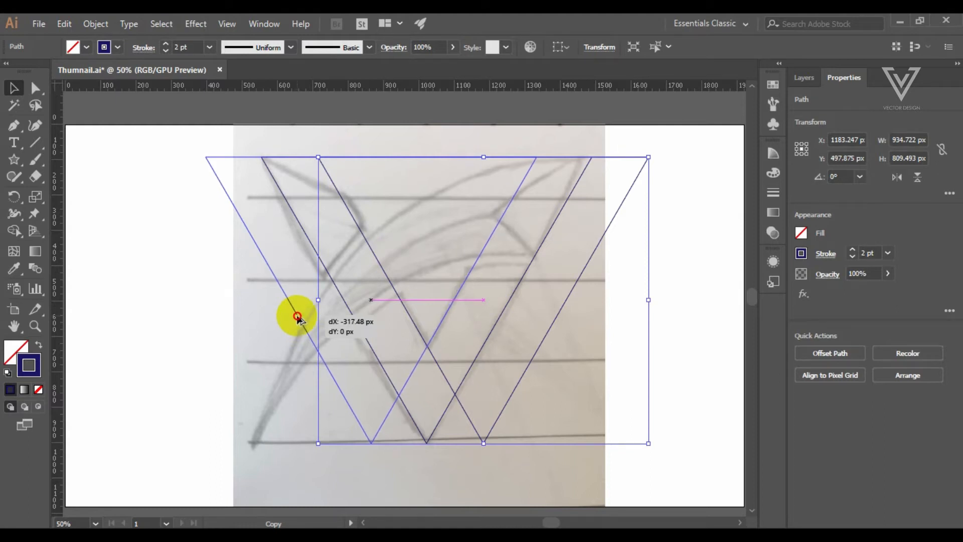
pyautogui.moveTo(297, 317); pyautogui.dragTo(296, 314)
pyautogui.click(647, 254)
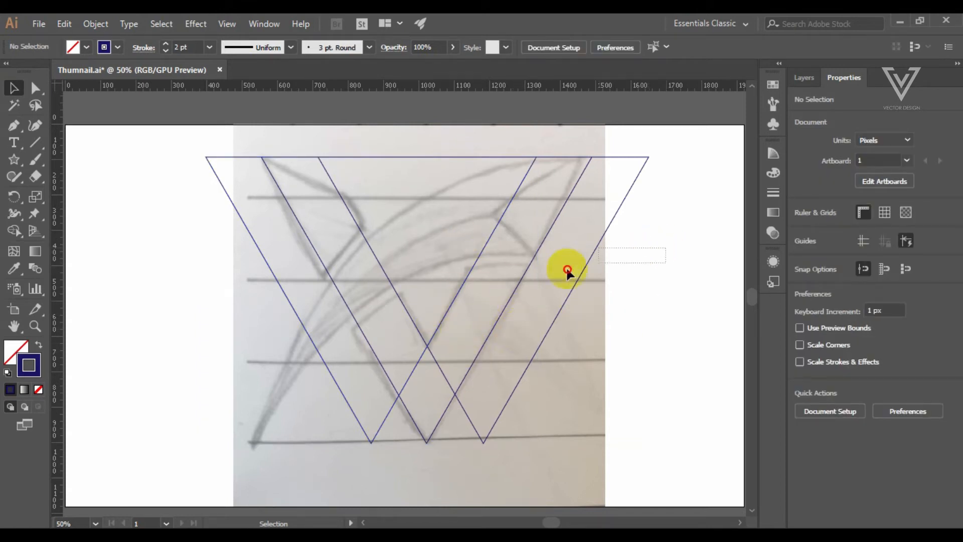
# Divide the three overlapping triangles into separate regions with the Shape Builder tool.
pyautogui.hotkey('ctrl', 'a')
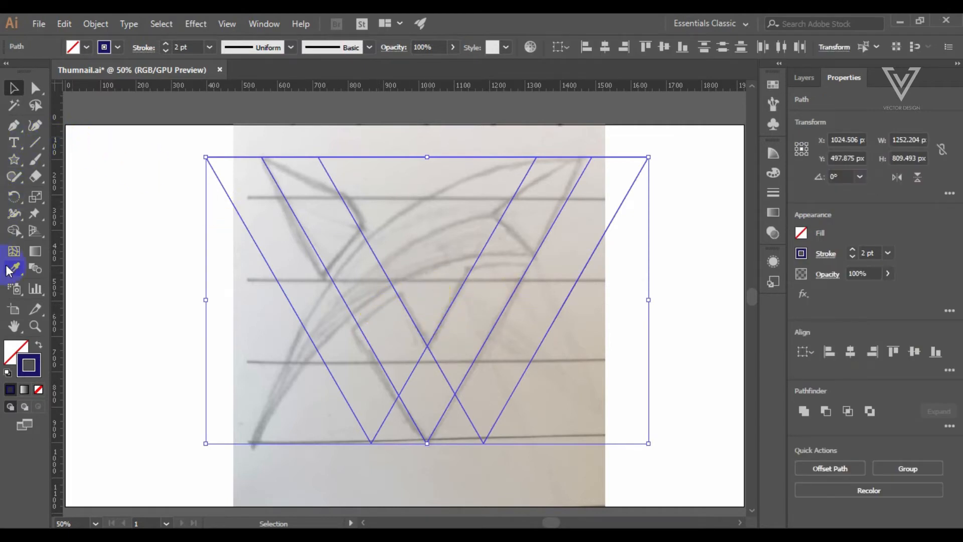
pyautogui.click(15, 232)
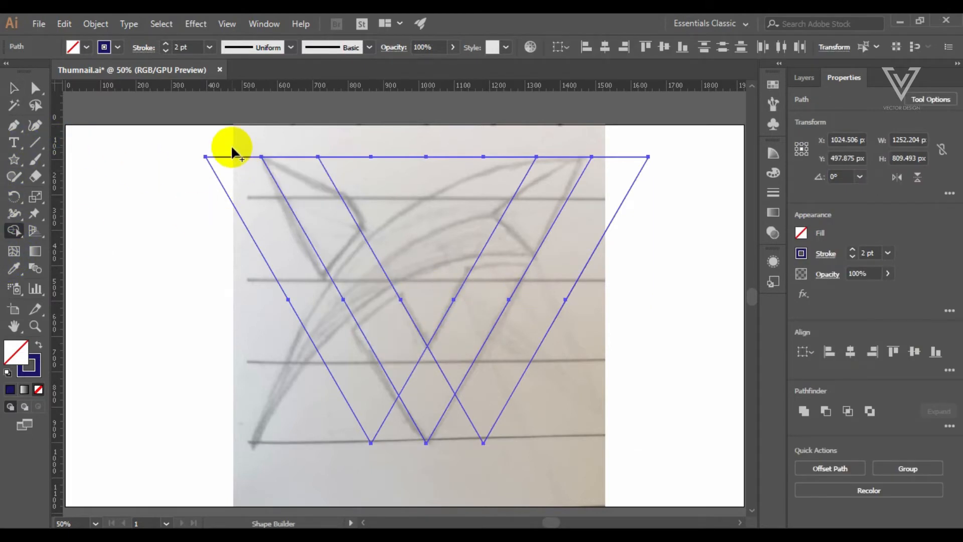
pyautogui.moveTo(233, 146)
pyautogui.mouseDown()
pyautogui.moveTo(308, 337)
pyautogui.moveTo(385, 411)
pyautogui.mouseUp()
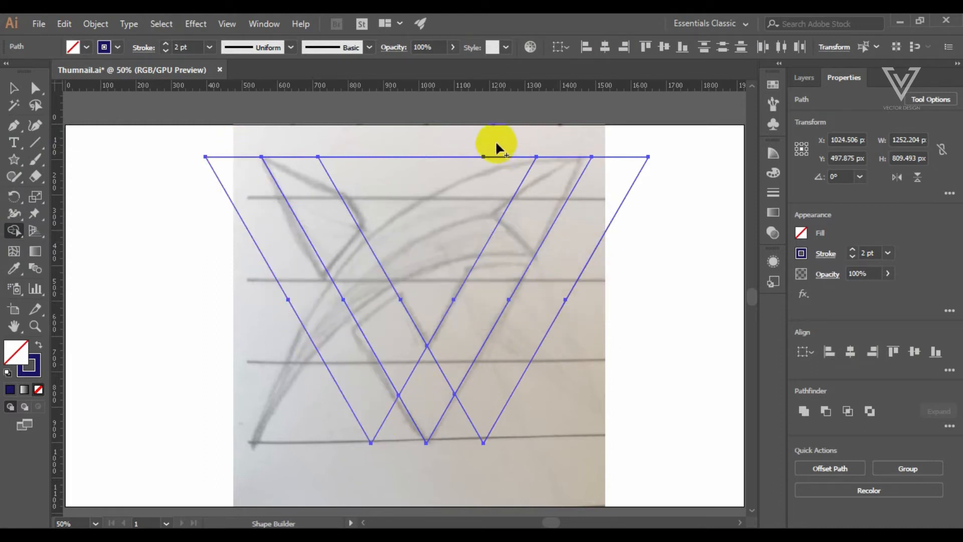
pyautogui.click(442, 258)
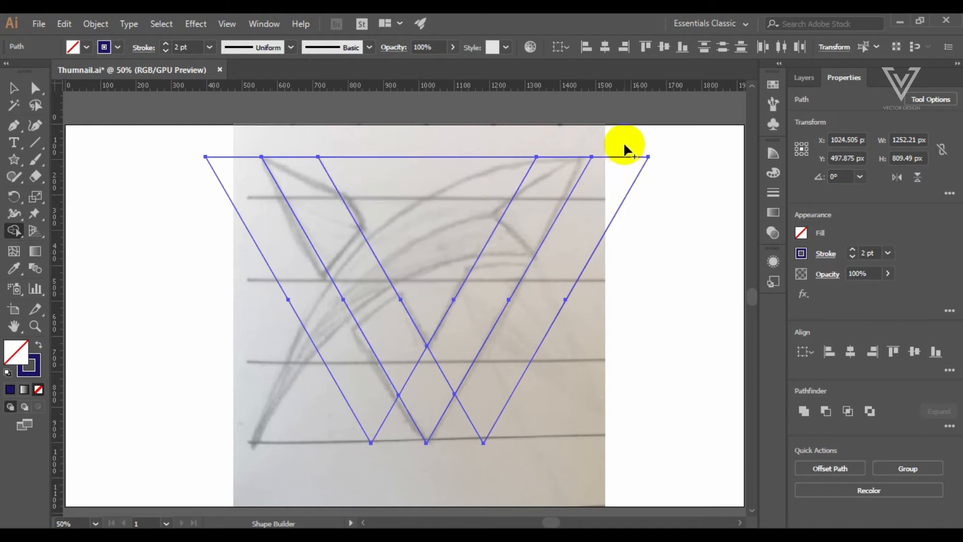
pyautogui.click(560, 297)
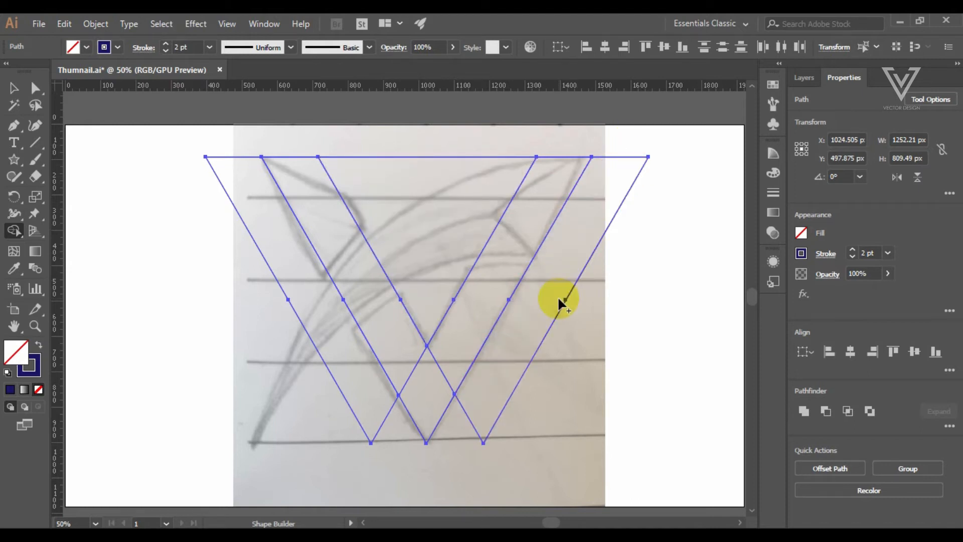
pyautogui.click(14, 89)
pyautogui.click(441, 202)
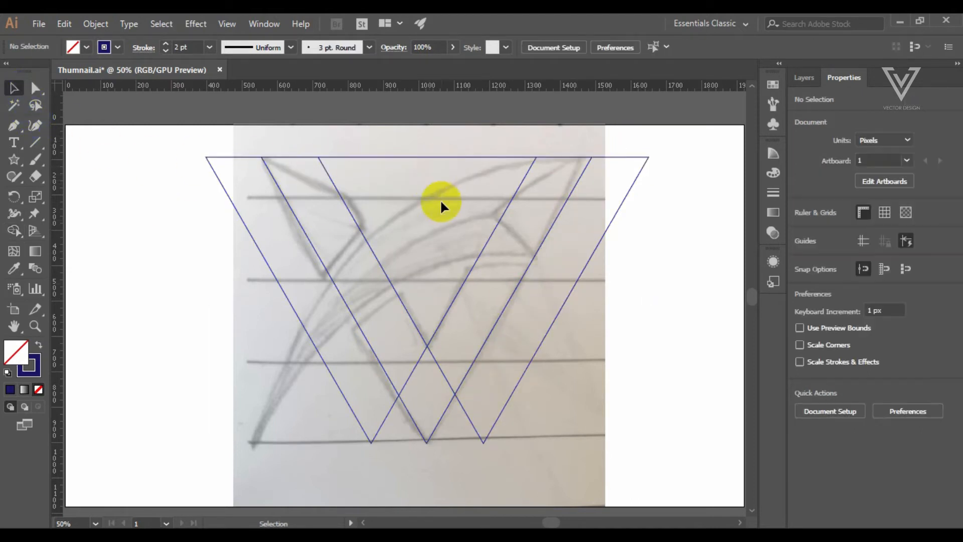
# Delete the inner triangle and the outer pieces on both sides, leaving only the V-shaped regions.
pyautogui.click(482, 246)
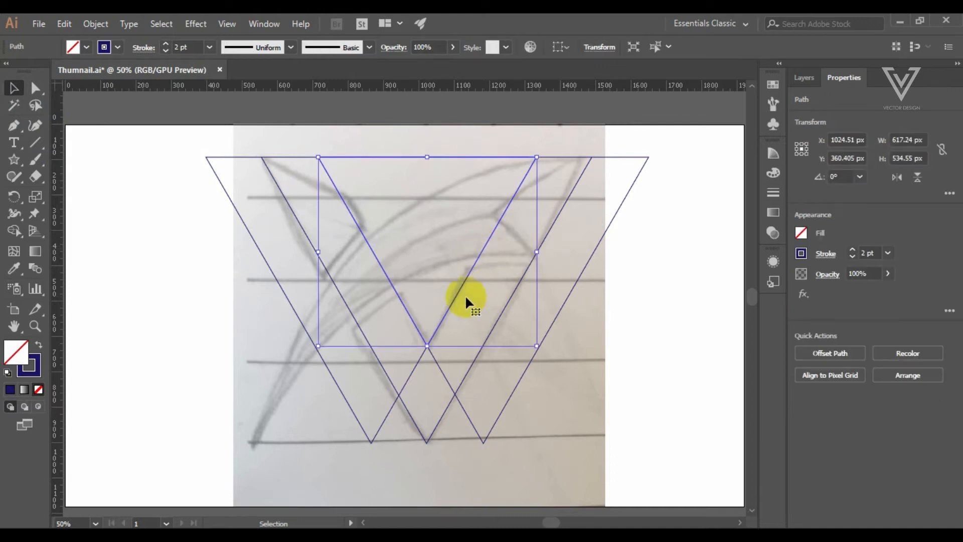
pyautogui.press('Delete')
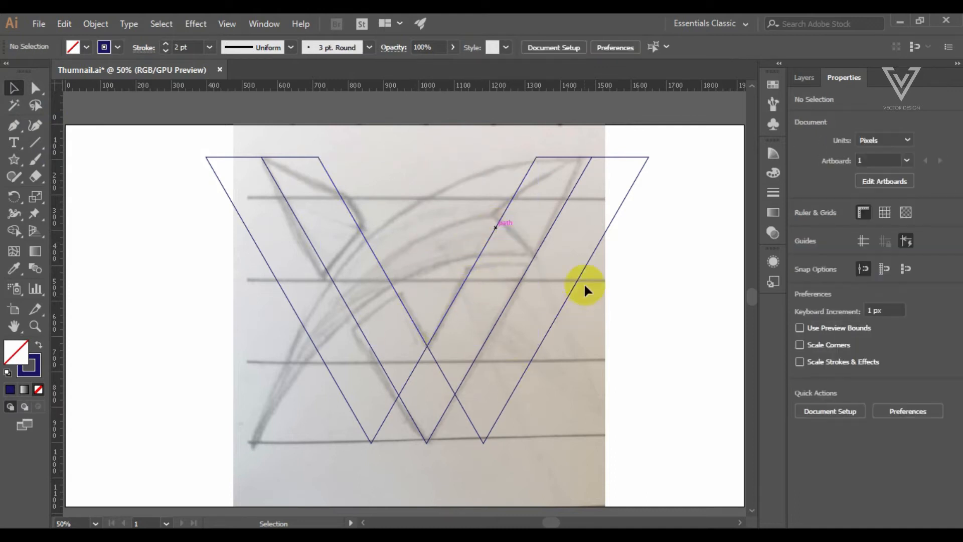
pyautogui.click(588, 261)
pyautogui.press('Delete')
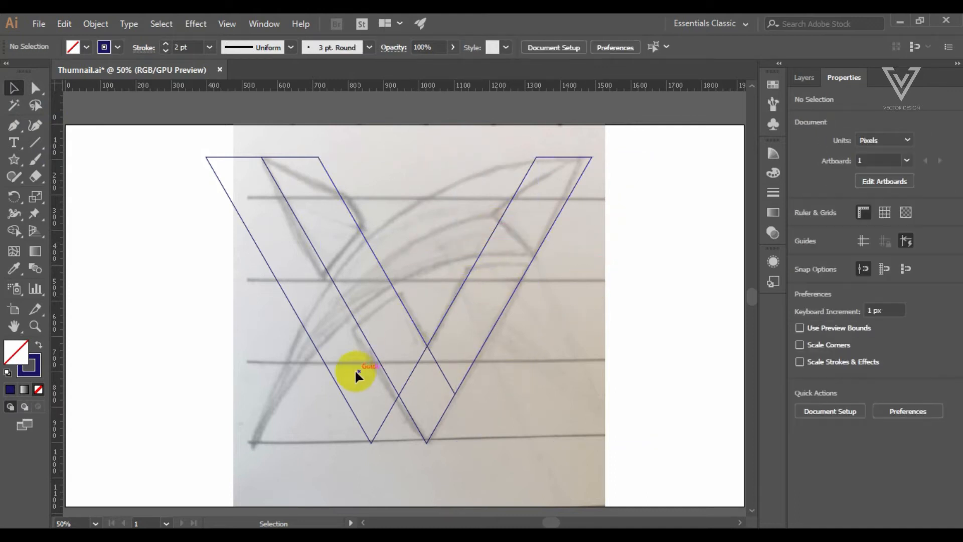
pyautogui.click(323, 360)
pyautogui.press('Delete')
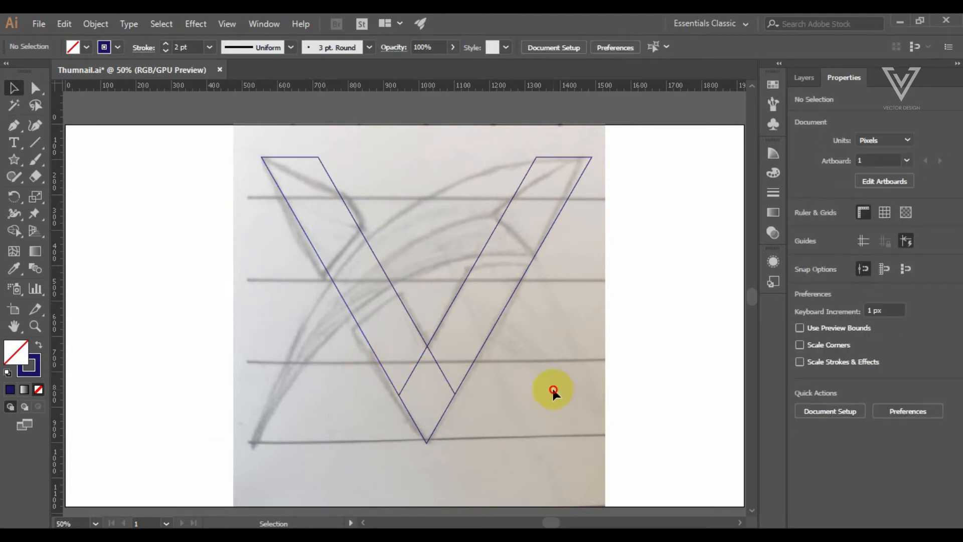
# Merge the remaining regions into a single V outline with the Shape Builder tool.
pyautogui.moveTo(362, 405); pyautogui.dragTo(362, 406)
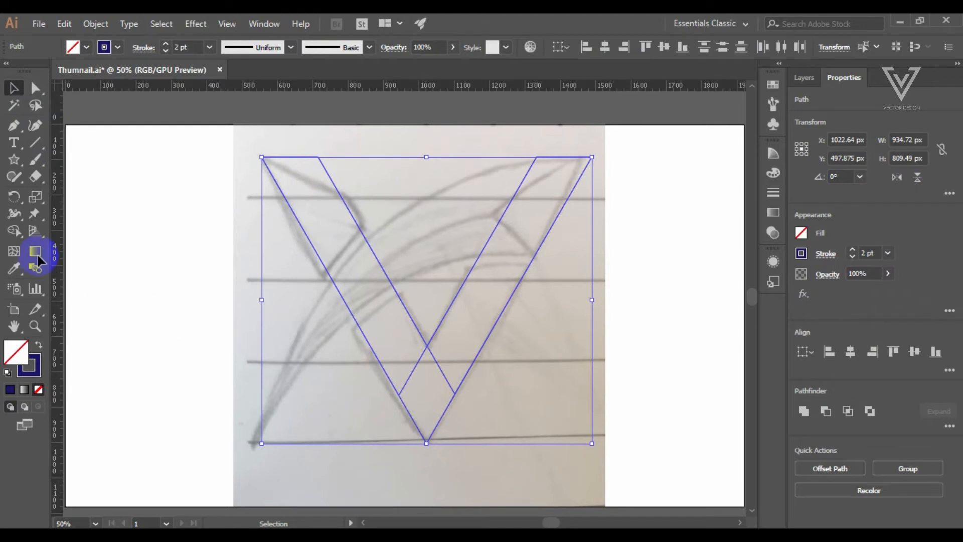
pyautogui.click(14, 231)
pyautogui.moveTo(384, 358)
pyautogui.mouseDown()
pyautogui.moveTo(399, 358)
pyautogui.moveTo(421, 397)
pyautogui.moveTo(451, 344)
pyautogui.mouseUp()
pyautogui.click(14, 88)
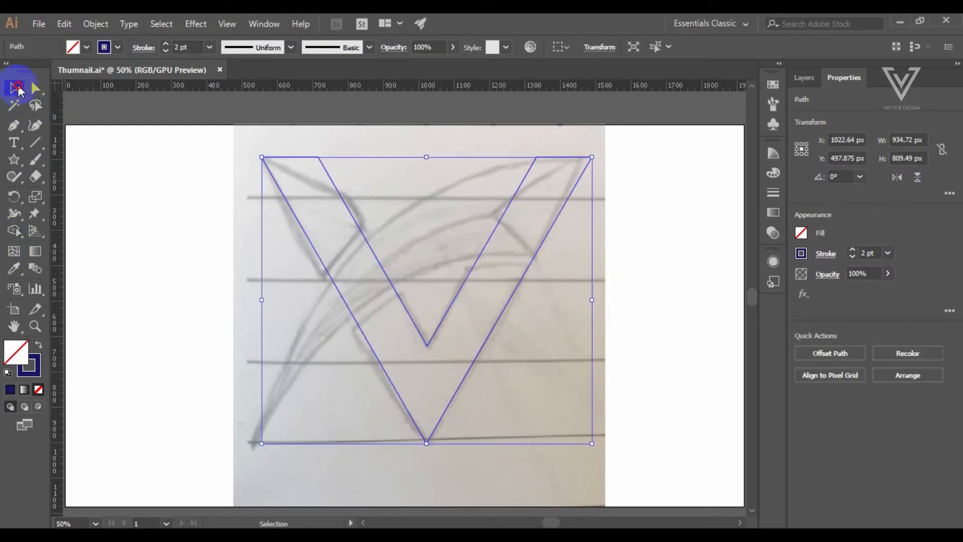
pyautogui.click(620, 326)
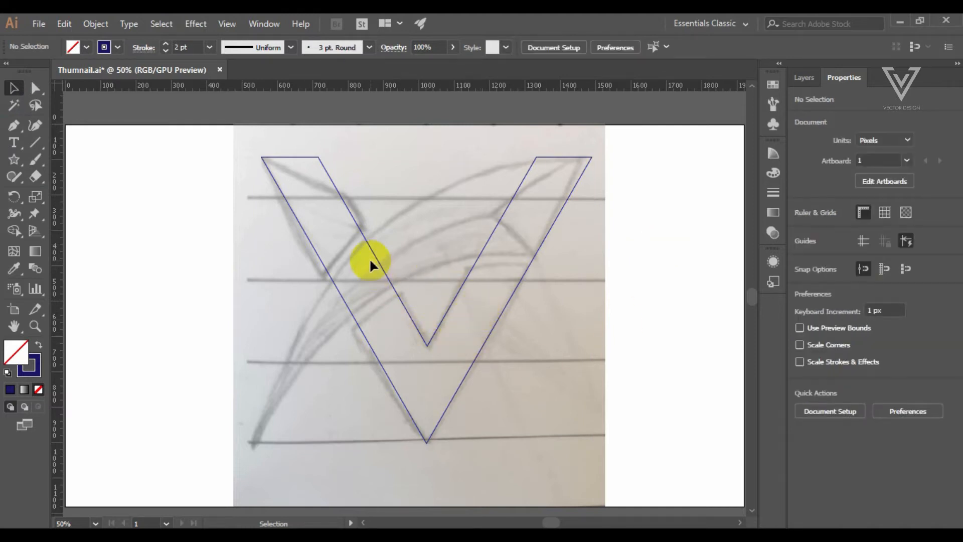
# Draw a straight Pen line from the V's top-left corner across its left arm to about X 864, Y 237 px.
pyautogui.click(14, 126)
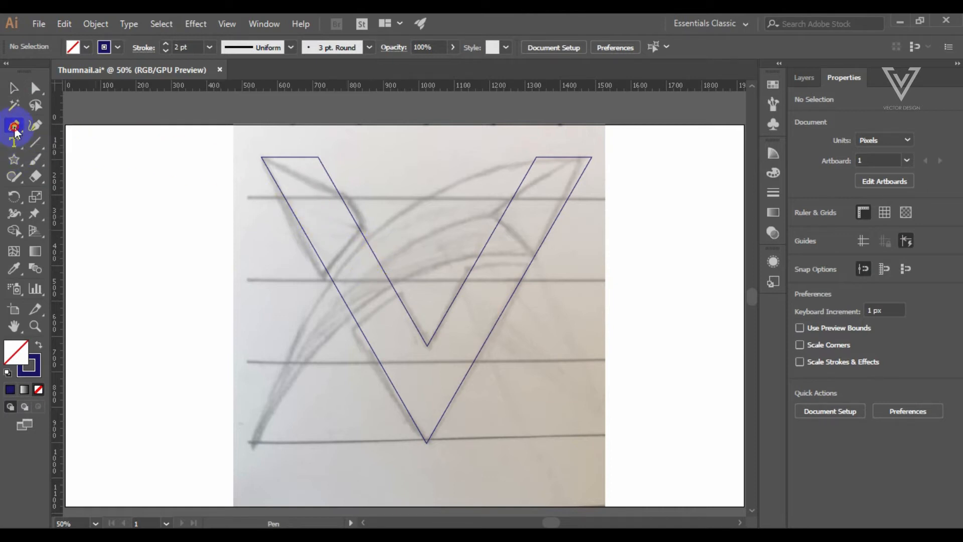
pyautogui.click(261, 157)
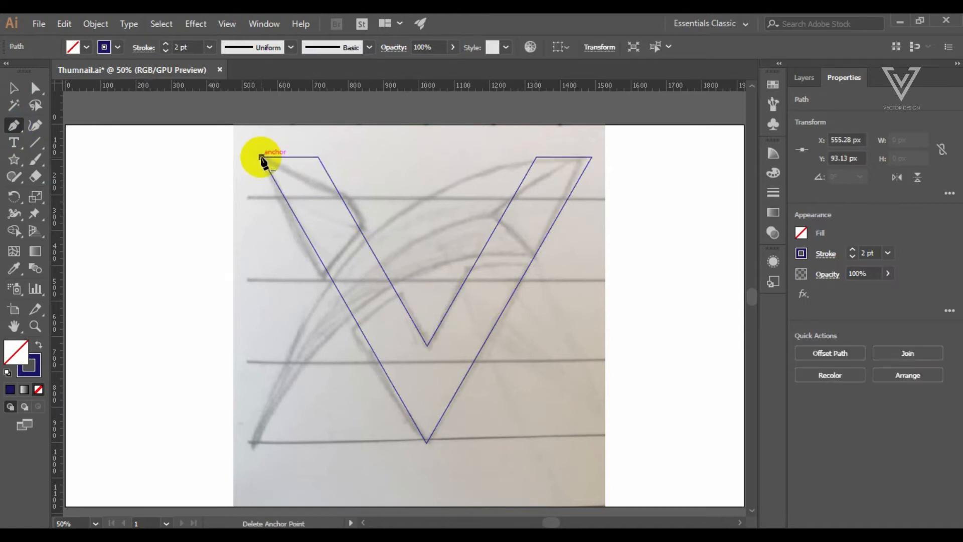
pyautogui.click(370, 207)
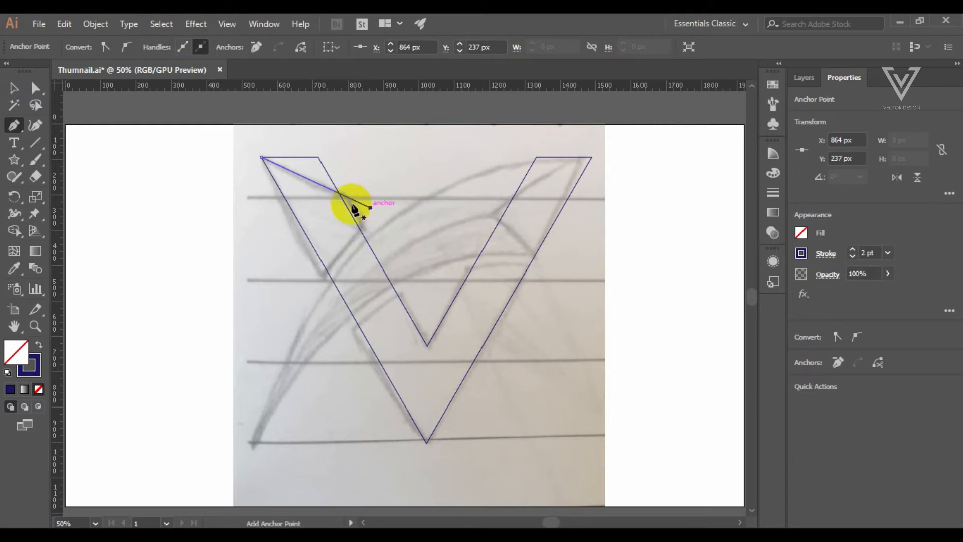
pyautogui.click(13, 89)
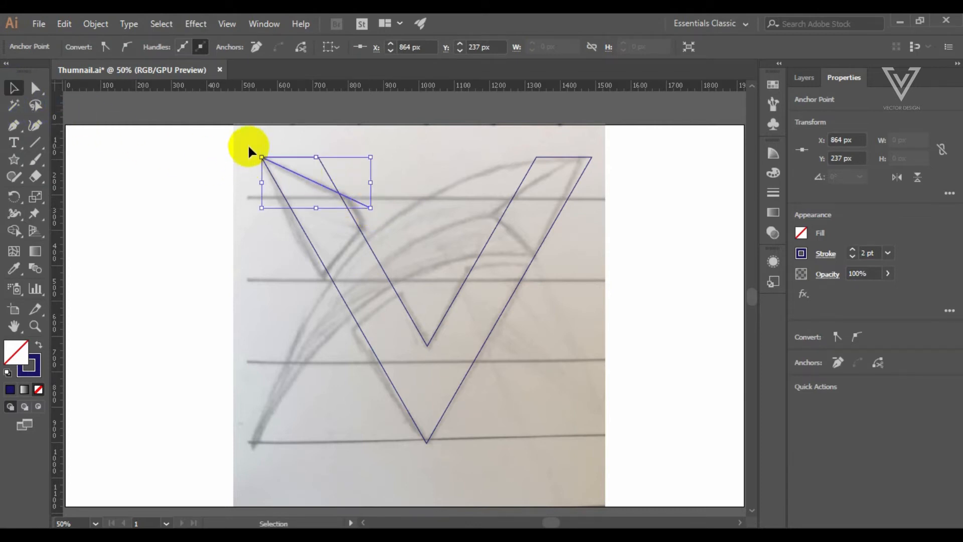
# Split the V's left arm along the slanted line with the Shape Builder tool.
pyautogui.click(344, 221)
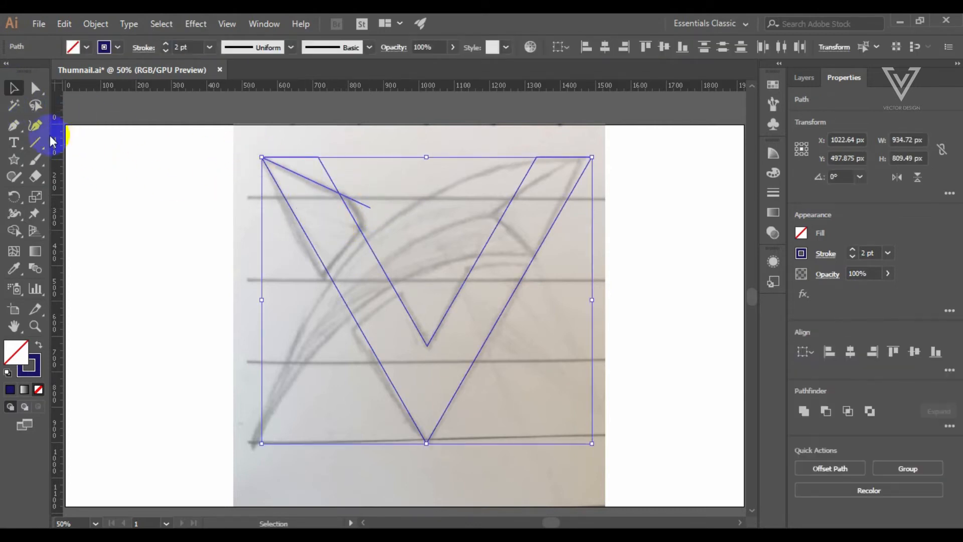
pyautogui.click(13, 231)
pyautogui.moveTo(295, 161)
pyautogui.mouseDown()
pyautogui.moveTo(346, 183)
pyautogui.moveTo(355, 210)
pyautogui.mouseUp()
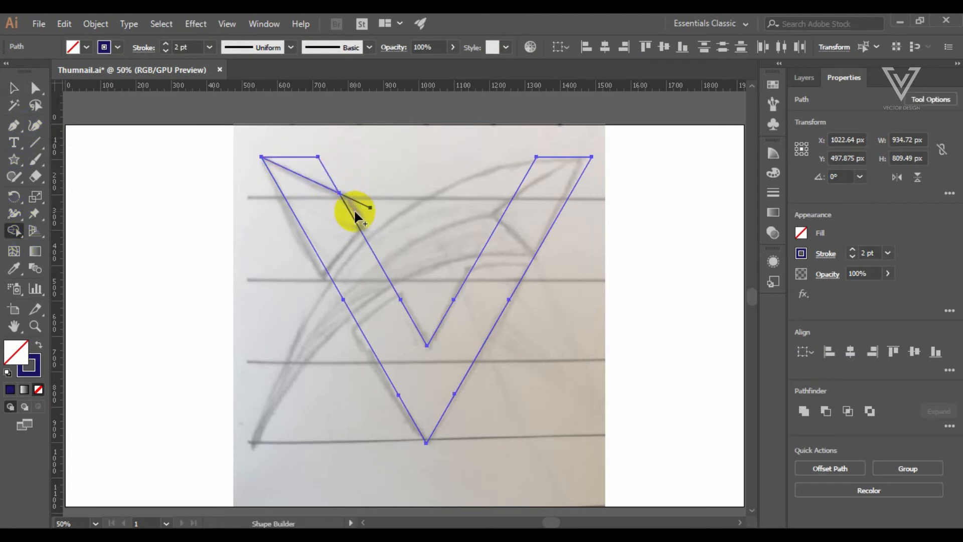
pyautogui.click(24, 90)
pyautogui.click(408, 146)
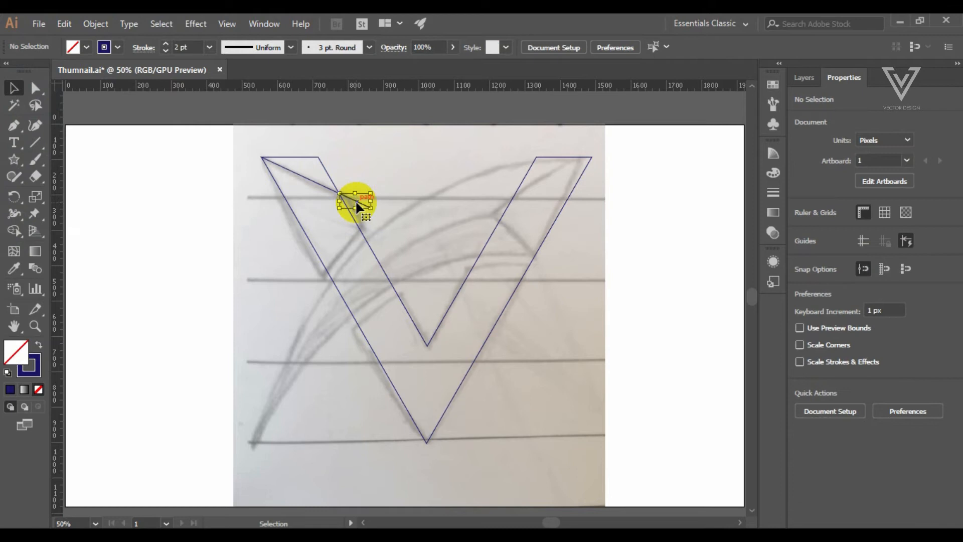
# Delete the cut-off corner piece and the leftover line end on the V's left arm.
pyautogui.click(344, 189)
pyautogui.click(322, 169)
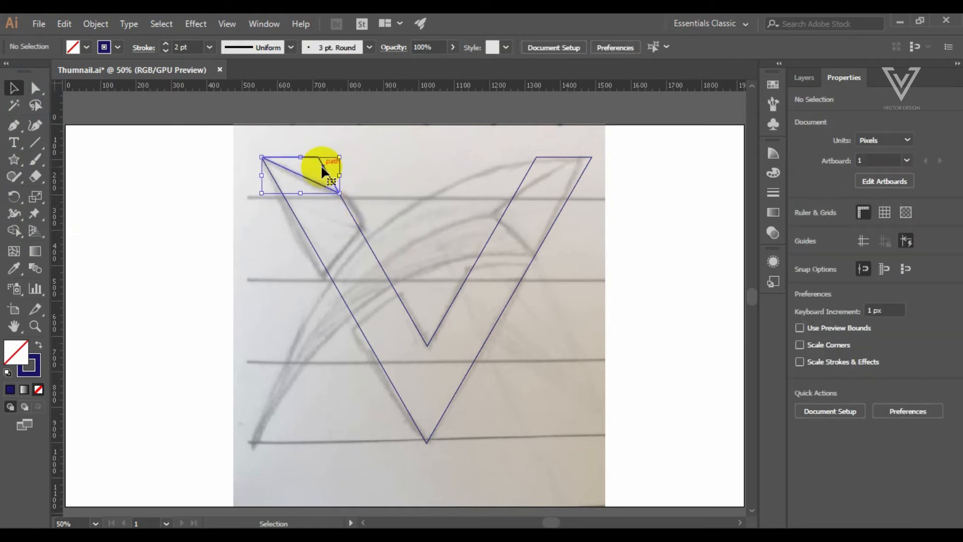
pyautogui.press('Delete')
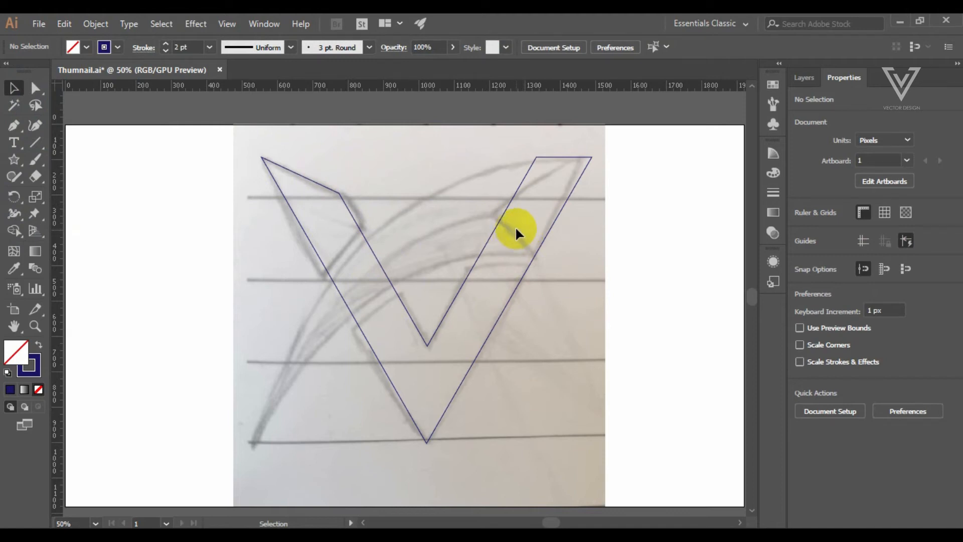
# Draw a closed Pen swoosh from the V's top-right corner to about X 536, Y 903 px, back to X 1330, Y 371 px on the right arm.
pyautogui.click(18, 124)
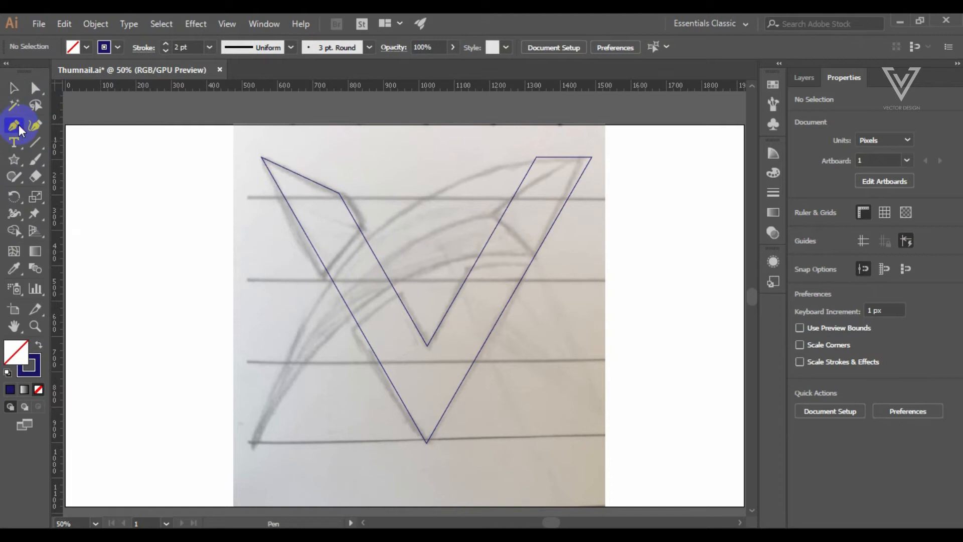
pyautogui.click(592, 158)
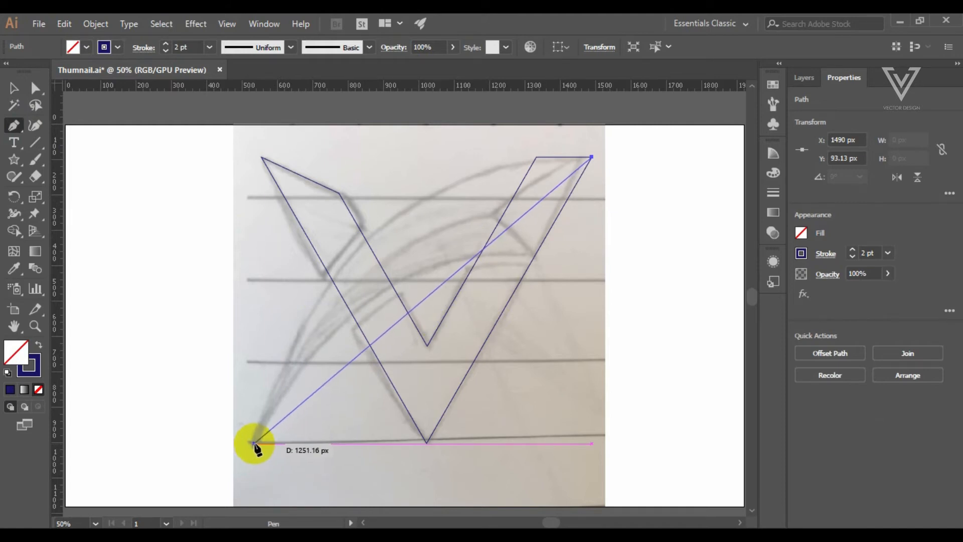
pyautogui.moveTo(255, 442); pyautogui.dragTo(215, 518)
pyautogui.scroll(14, 252, 385)
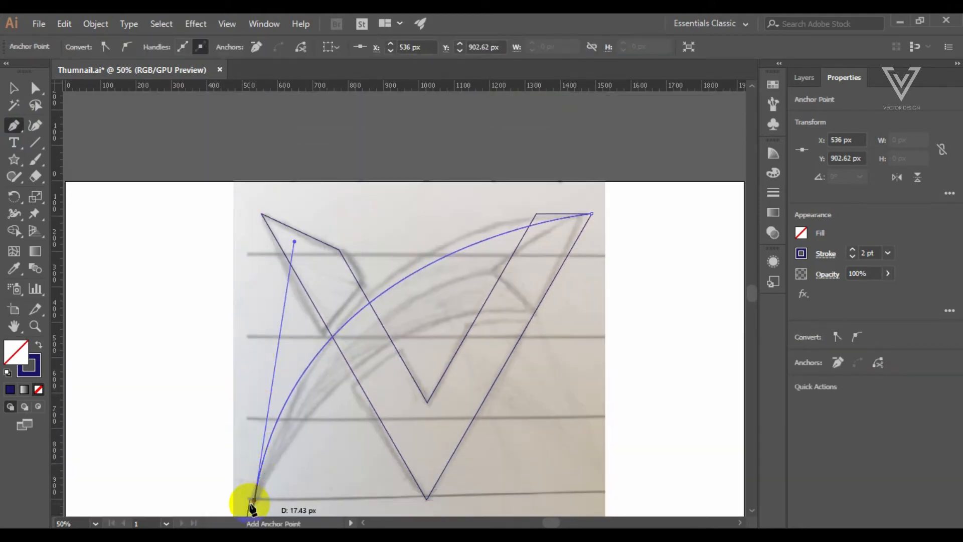
pyautogui.click(252, 500)
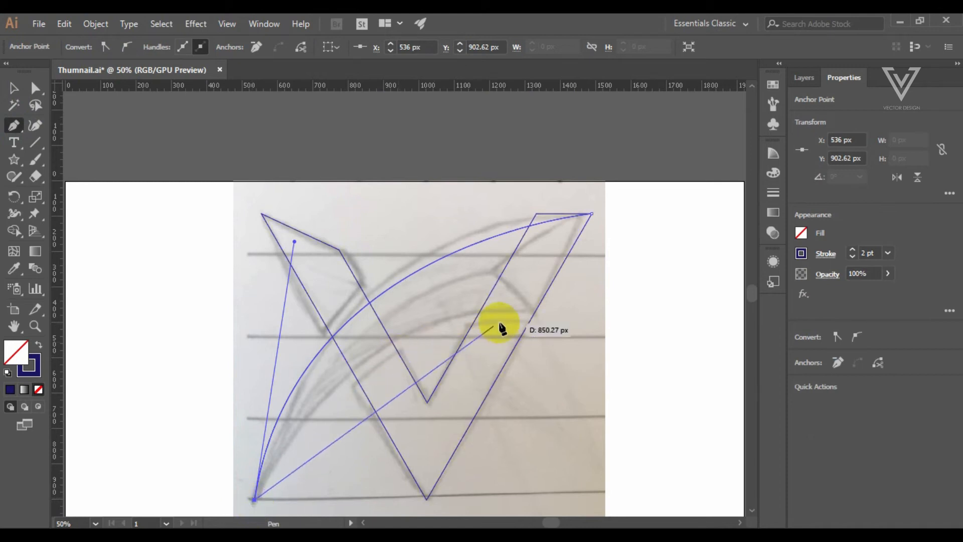
pyautogui.moveTo(535, 314); pyautogui.dragTo(711, 340)
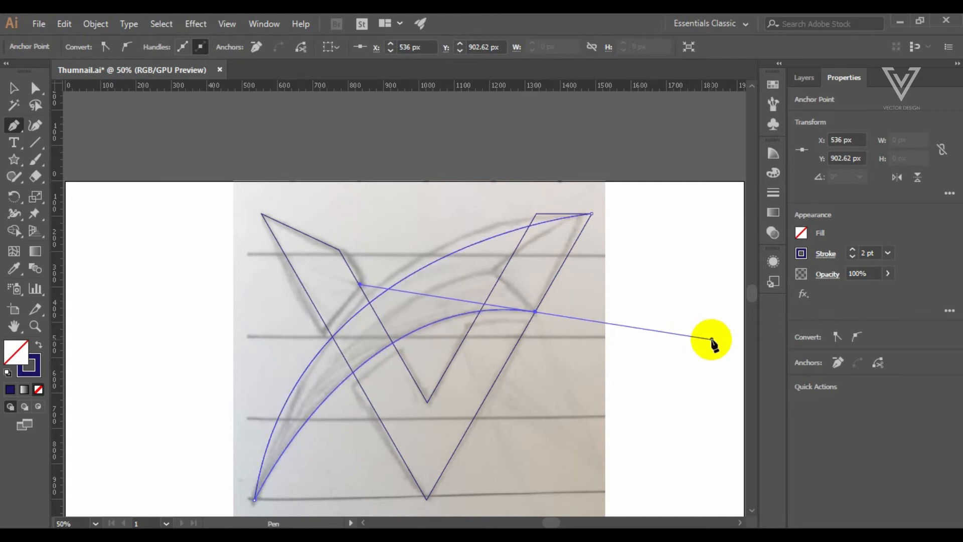
pyautogui.click(535, 312)
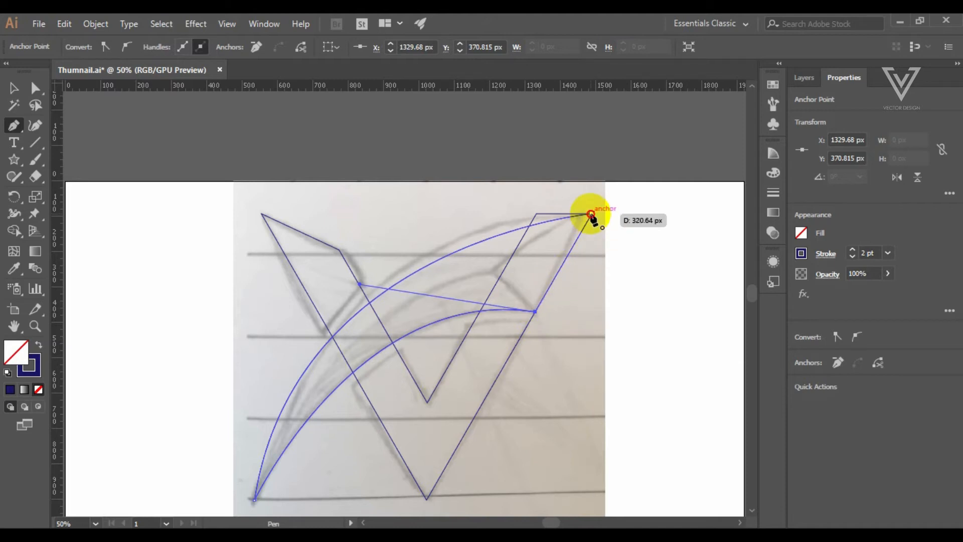
pyautogui.click(590, 214)
# Reshape the swoosh's upper curve to follow the sketch by extending the curve handle of its lower-left tip.
pyautogui.click(35, 88)
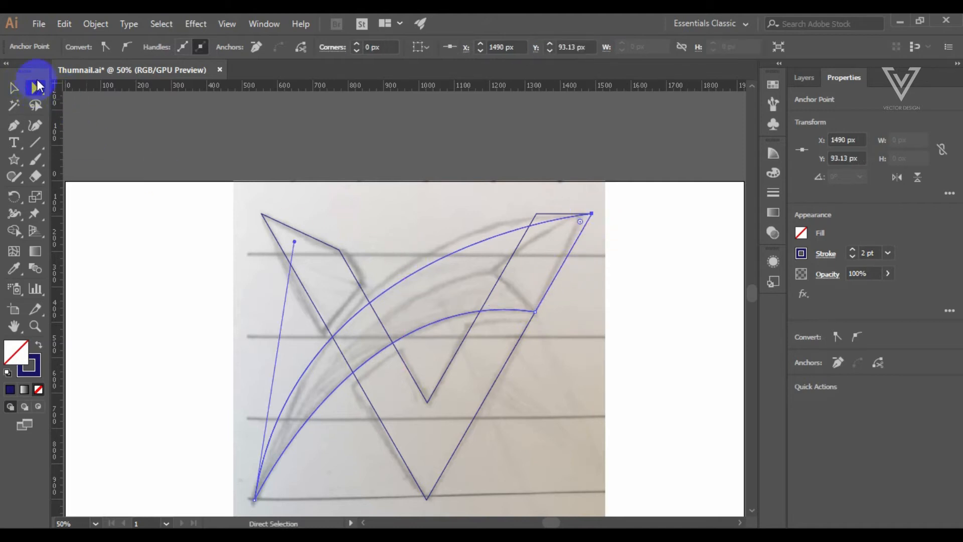
pyautogui.scroll(-3, 279, 262)
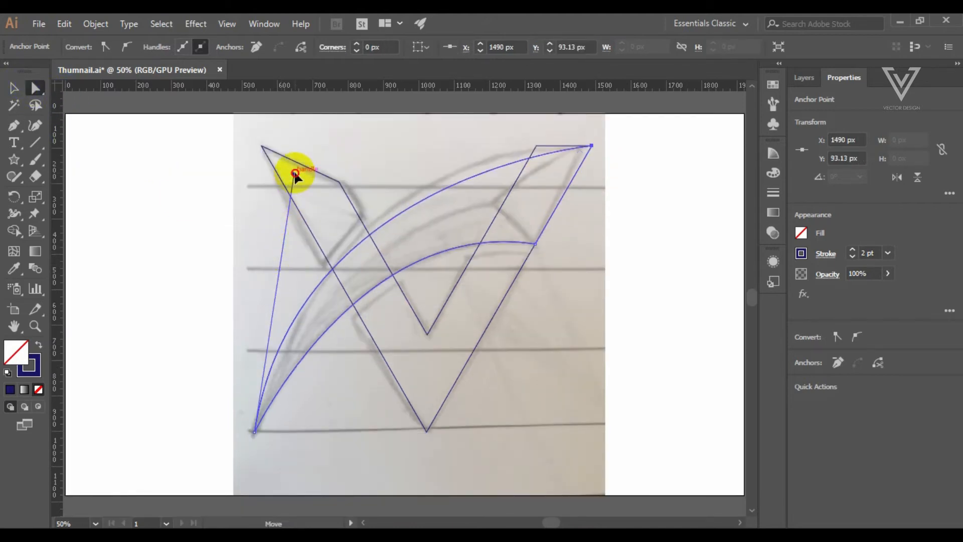
pyautogui.click(299, 159)
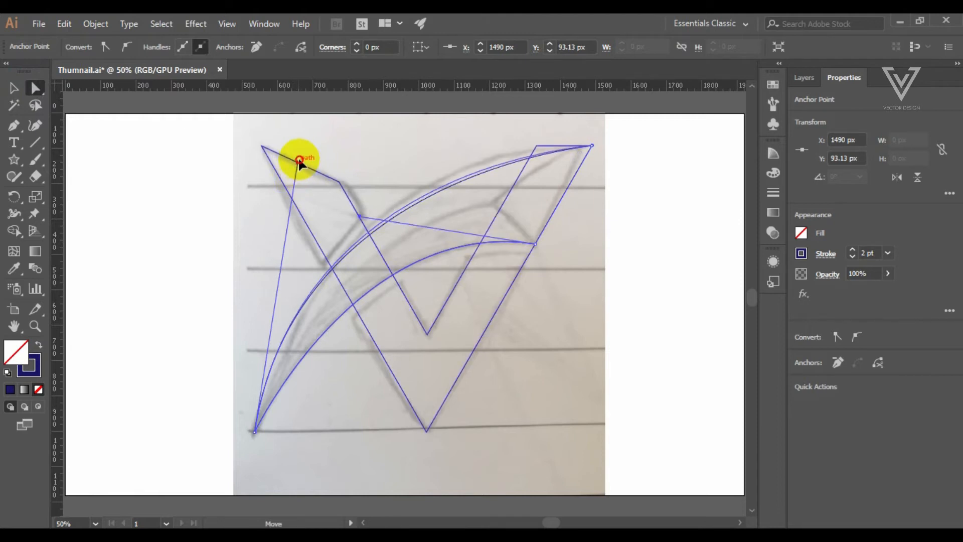
pyautogui.moveTo(299, 159); pyautogui.dragTo(346, 104)
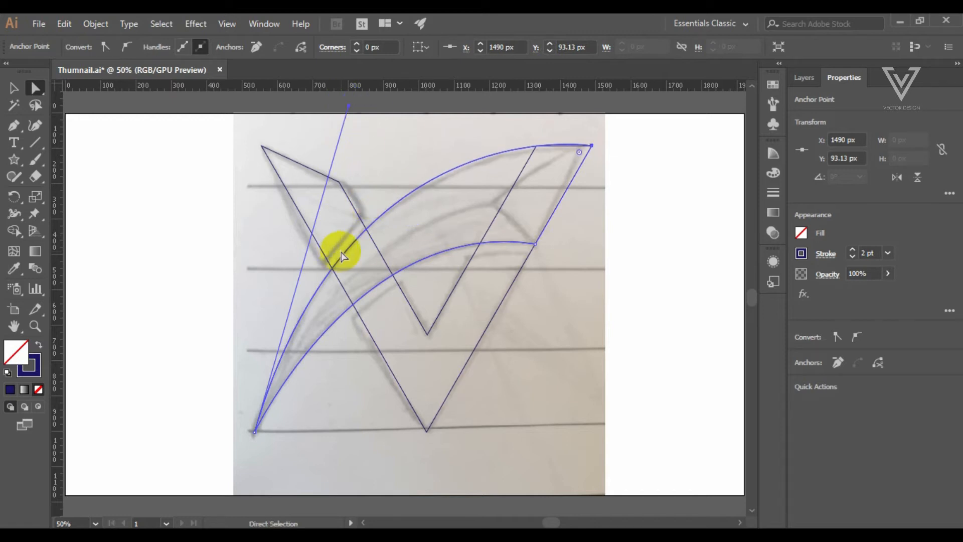
pyautogui.click(374, 152)
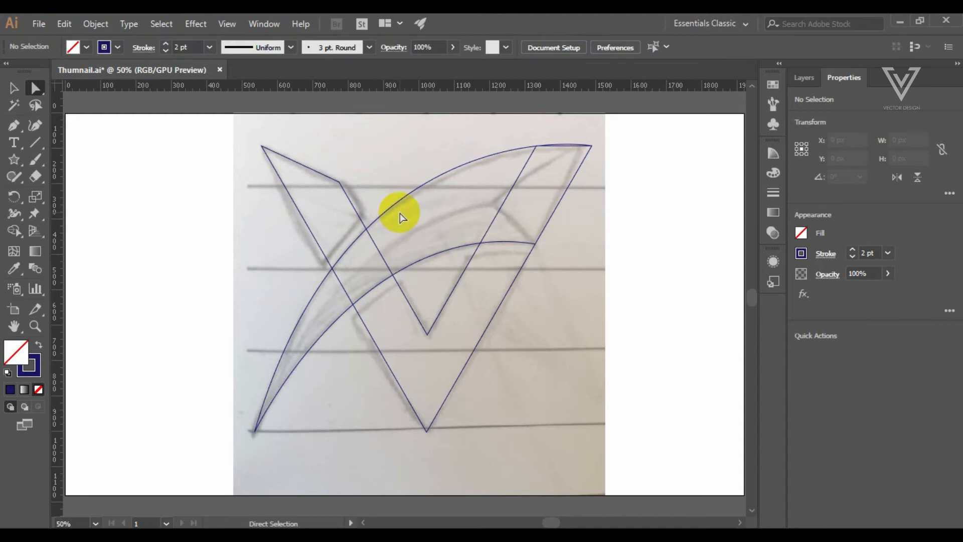
# Draw a middle Pen curve from about X 1212, Y 259 px to the swoosh's lower-left tip, removing the tip's outgoing handle.
pyautogui.click(34, 144)
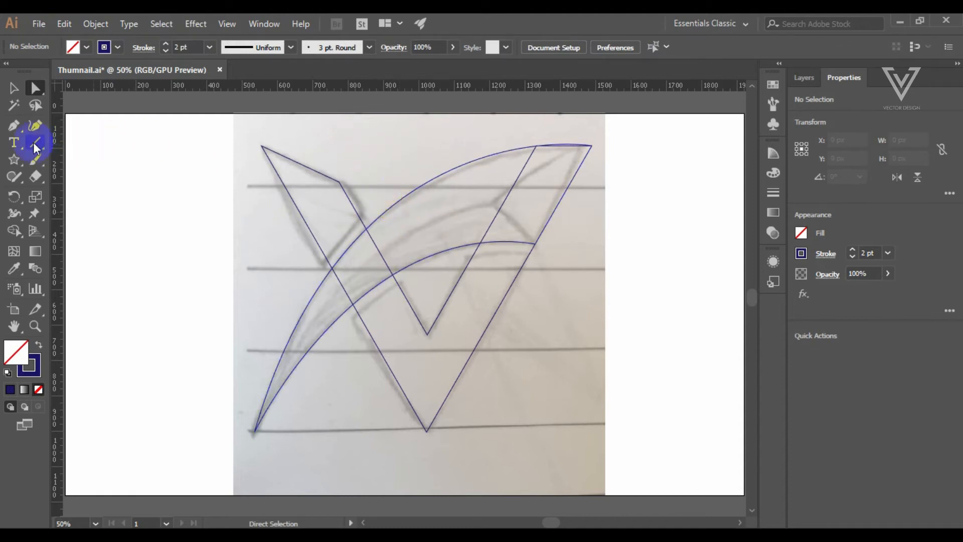
pyautogui.click(13, 126)
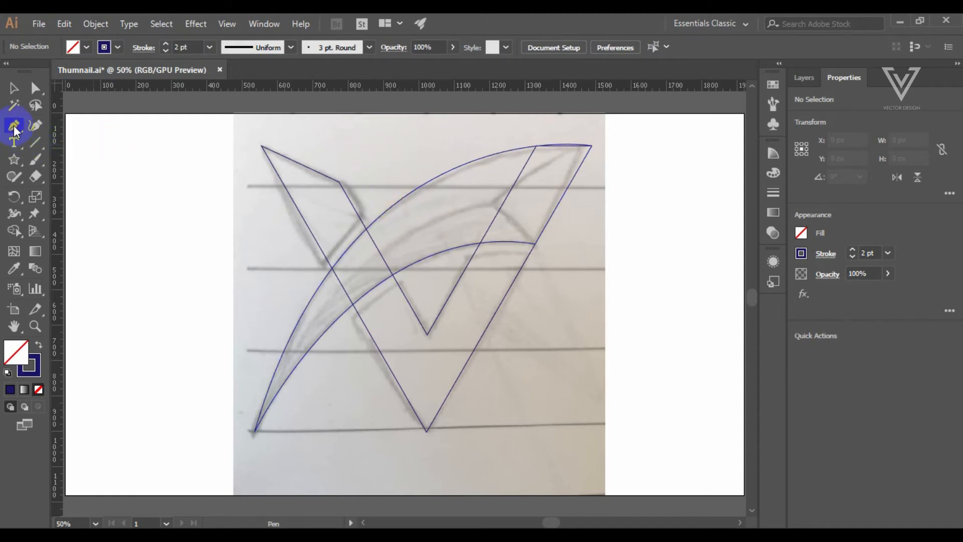
pyautogui.click(494, 204)
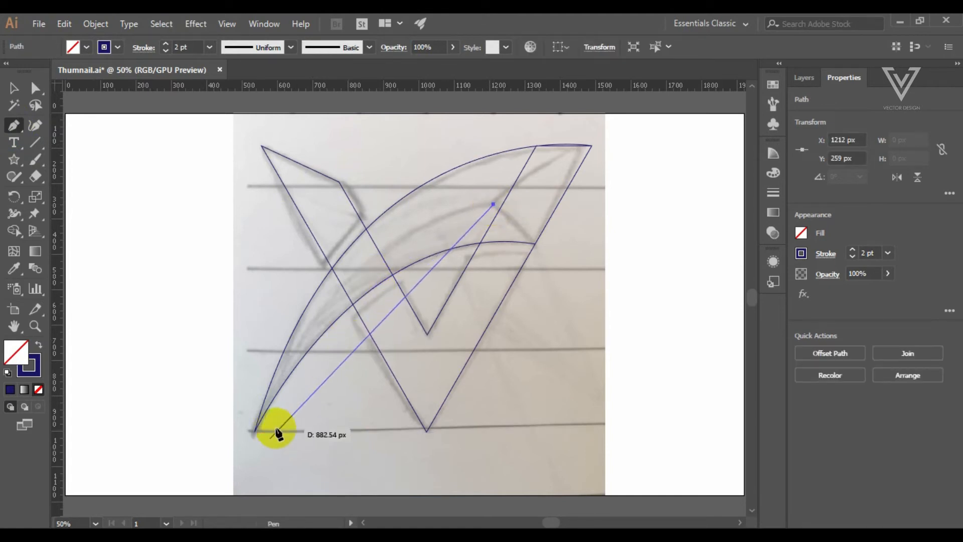
pyautogui.moveTo(255, 431); pyautogui.dragTo(339, 367)
pyautogui.scroll(5, 340, 367)
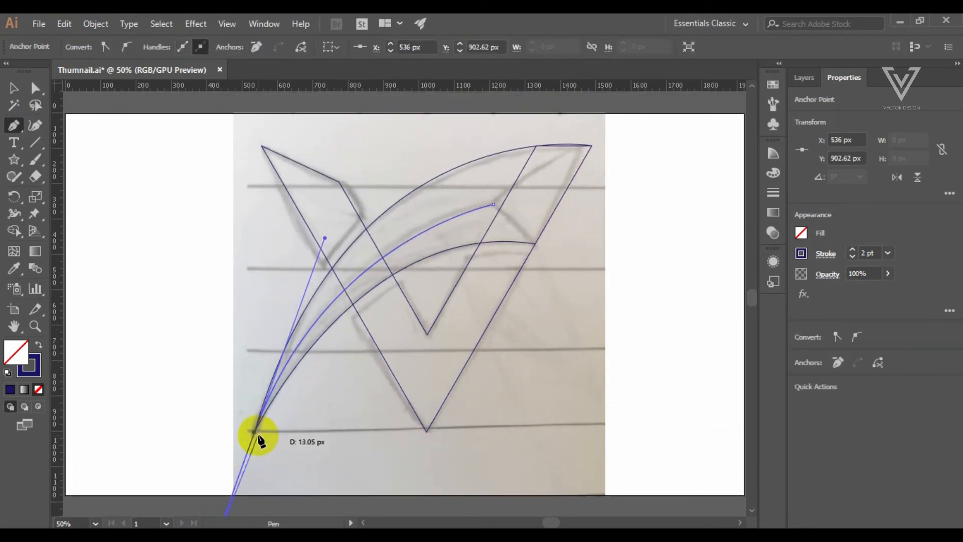
pyautogui.moveTo(255, 432); pyautogui.dragTo(300, 406)
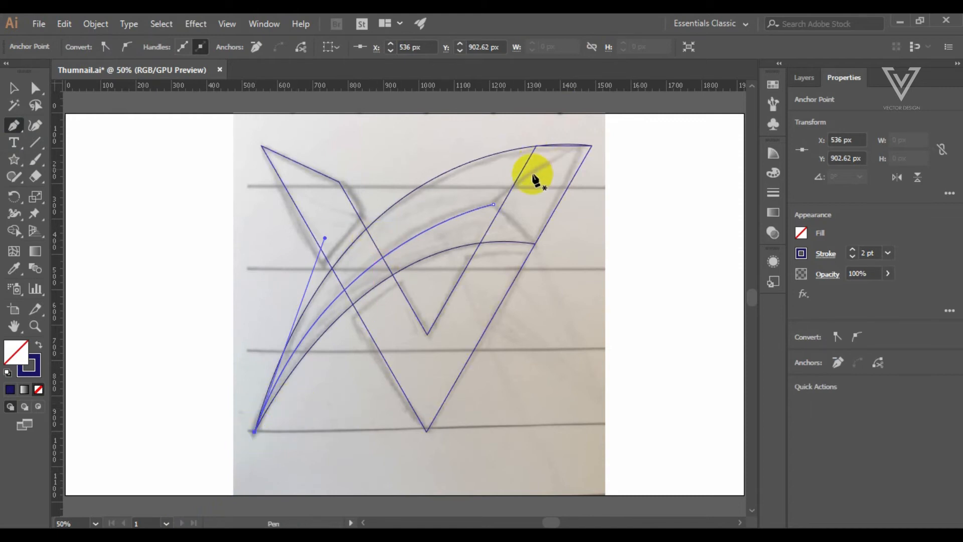
pyautogui.moveTo(494, 206); pyautogui.dragTo(593, 147)
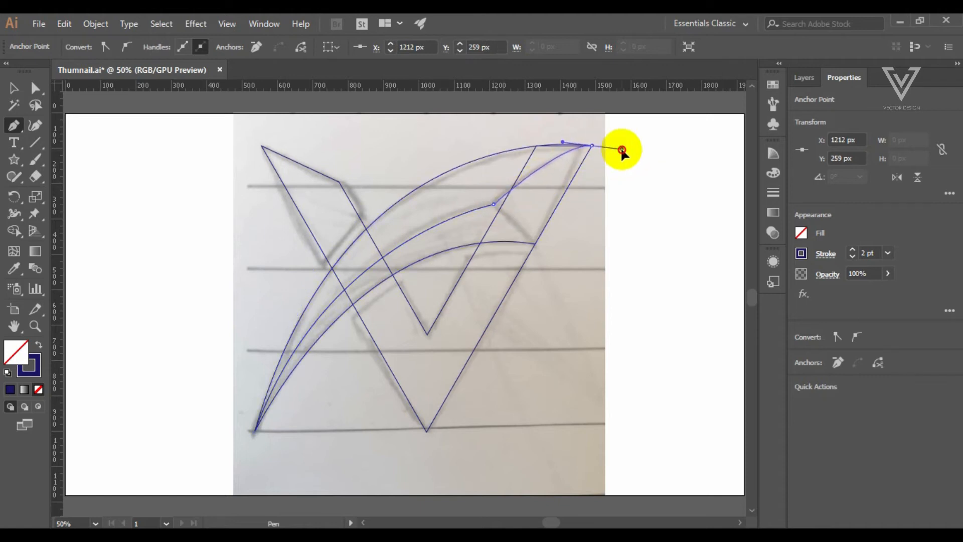
pyautogui.moveTo(653, 129); pyautogui.dragTo(648, 135)
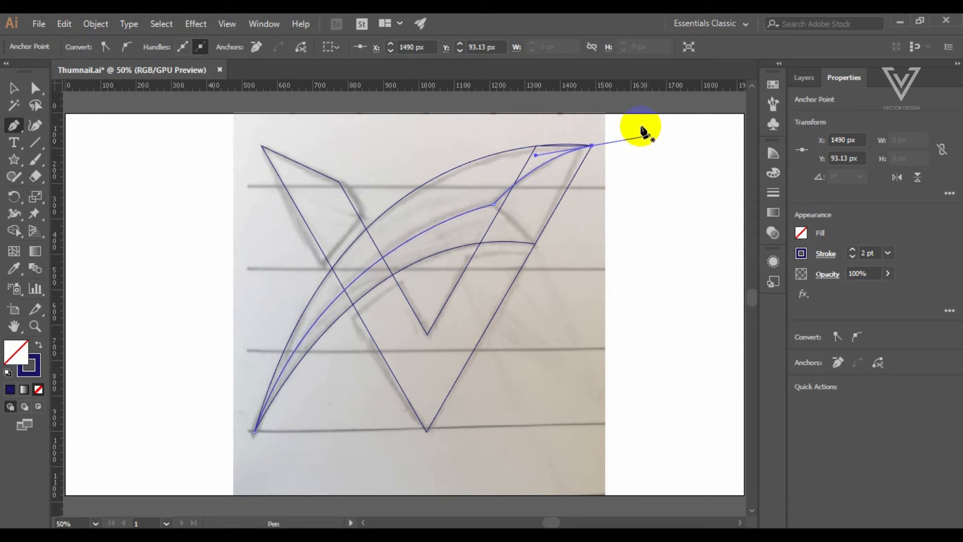
pyautogui.click(493, 204)
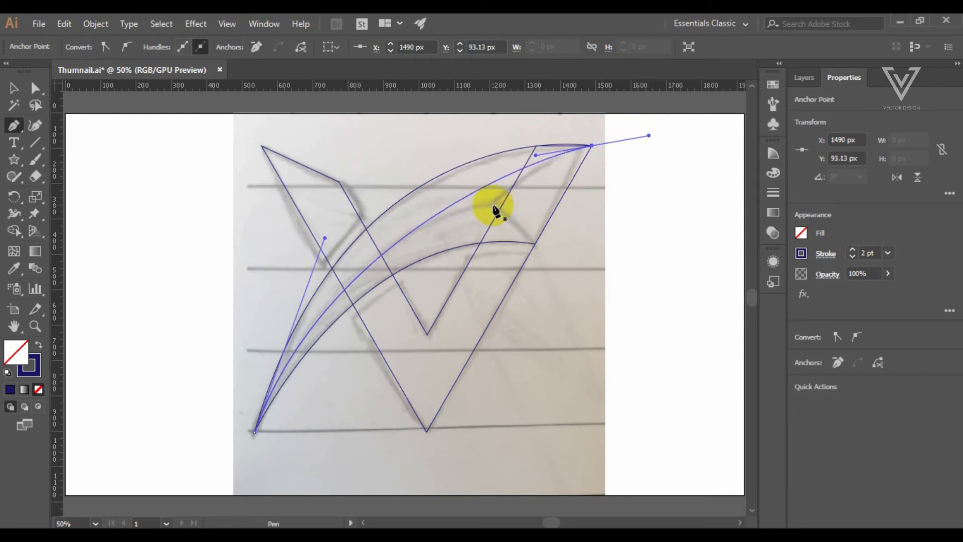
pyautogui.click(494, 204)
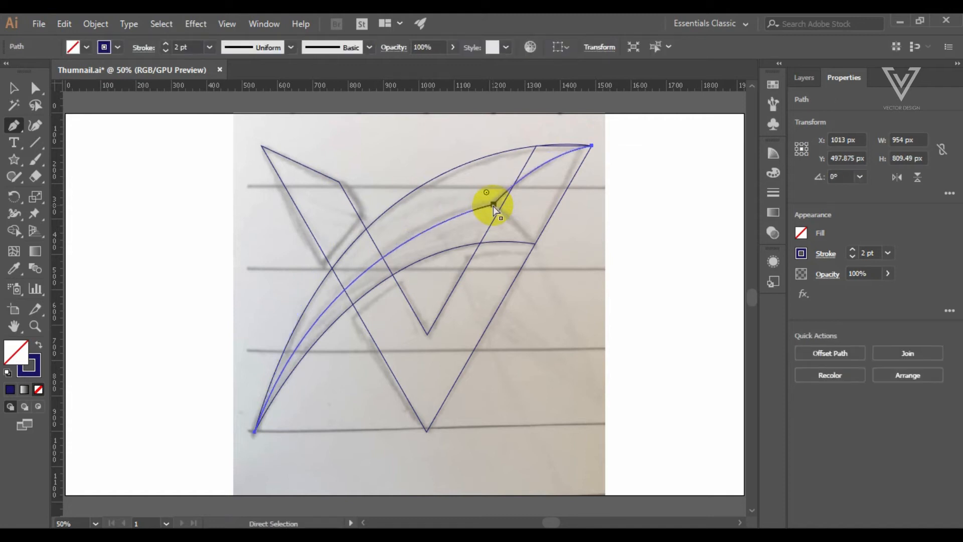
pyautogui.click(493, 205)
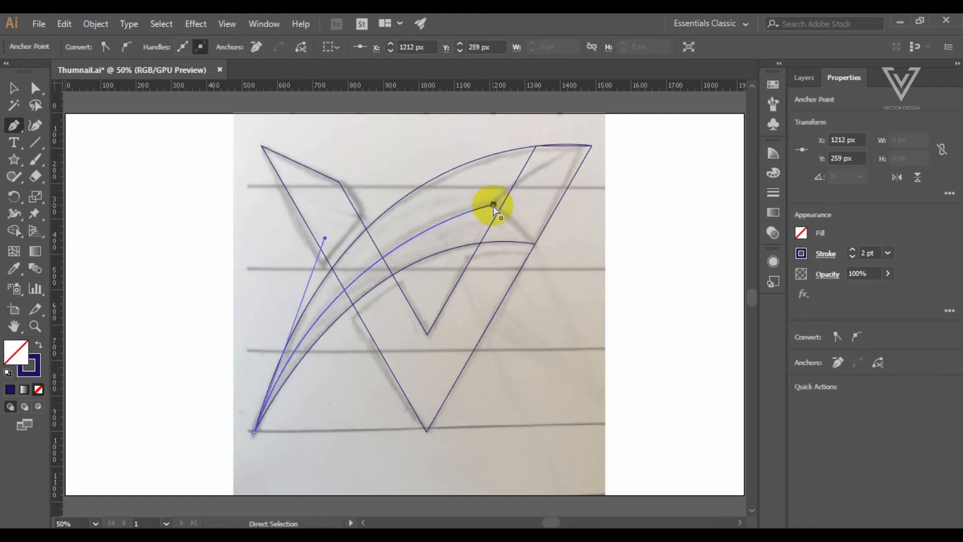
# Move the middle curve's upper end to about X 1405, Y 241 px on the right arm's outer edge and bend the curve along the sketch.
pyautogui.click(35, 89)
pyautogui.moveTo(493, 204); pyautogui.dragTo(561, 198)
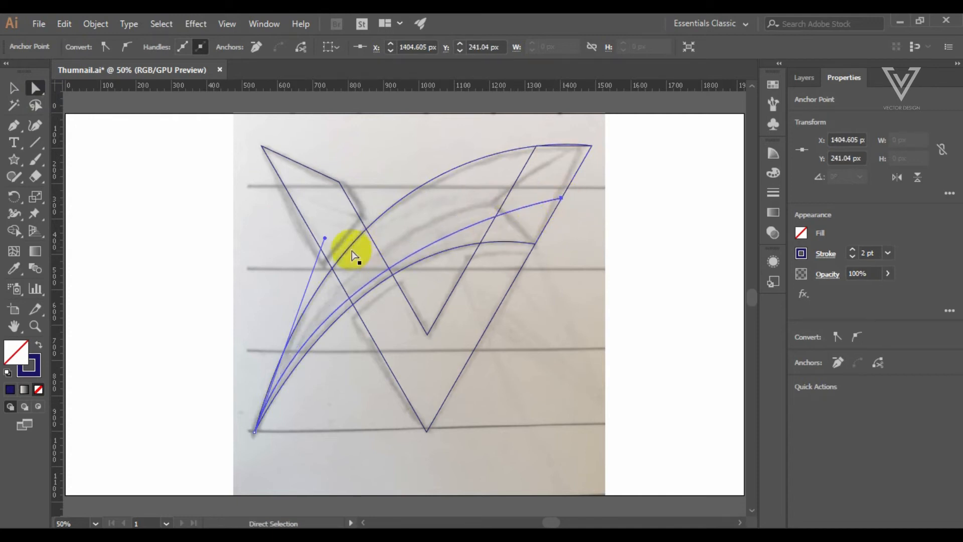
pyautogui.moveTo(324, 237); pyautogui.dragTo(344, 179)
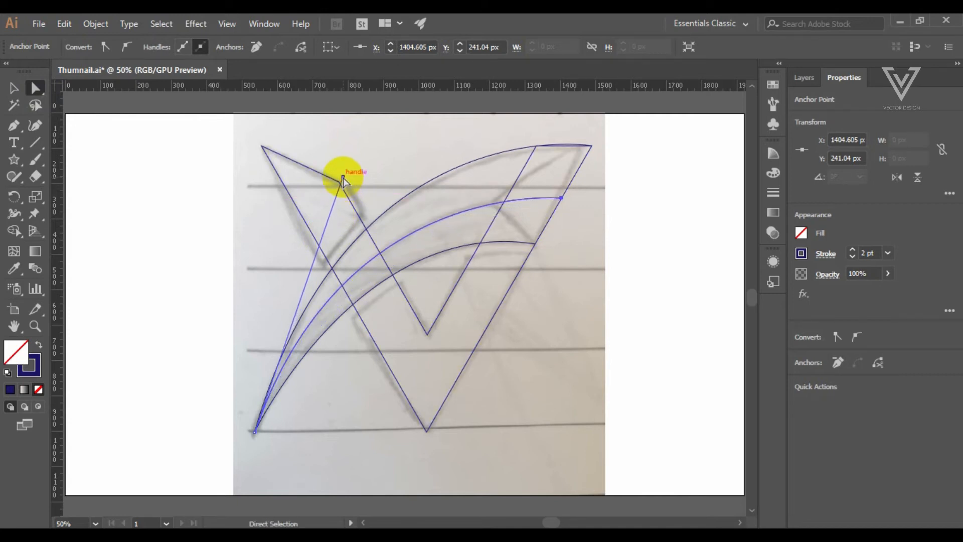
pyautogui.click(357, 153)
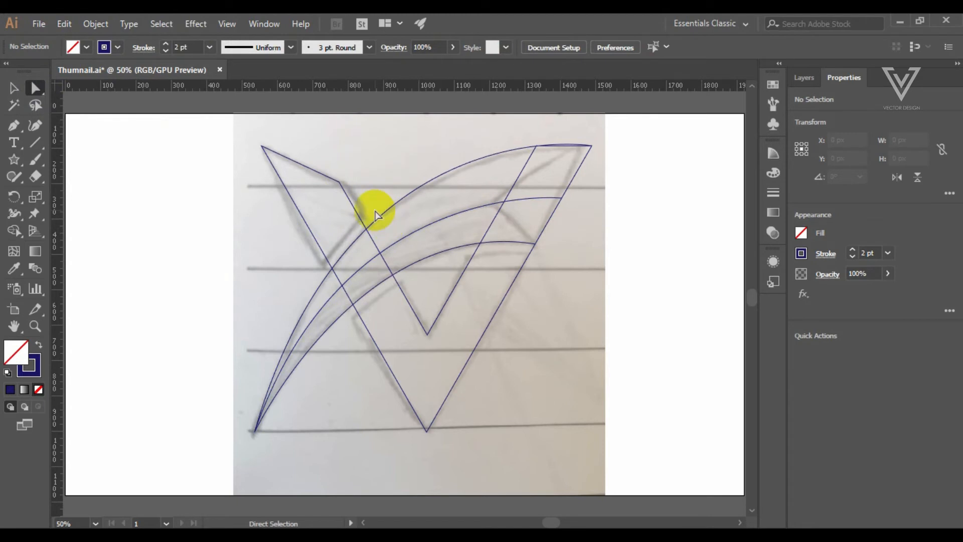
# Draw two crossing Pen curves: top-right corner to about X 1118, Y 378 px, and the right arm's outer edge to about X 1050, Y 182 px.
pyautogui.click(16, 128)
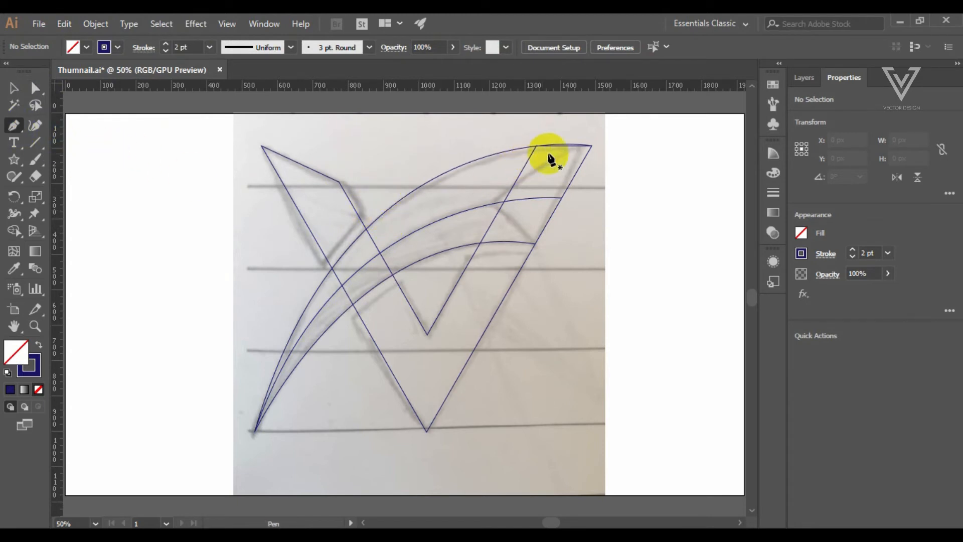
pyautogui.click(592, 145)
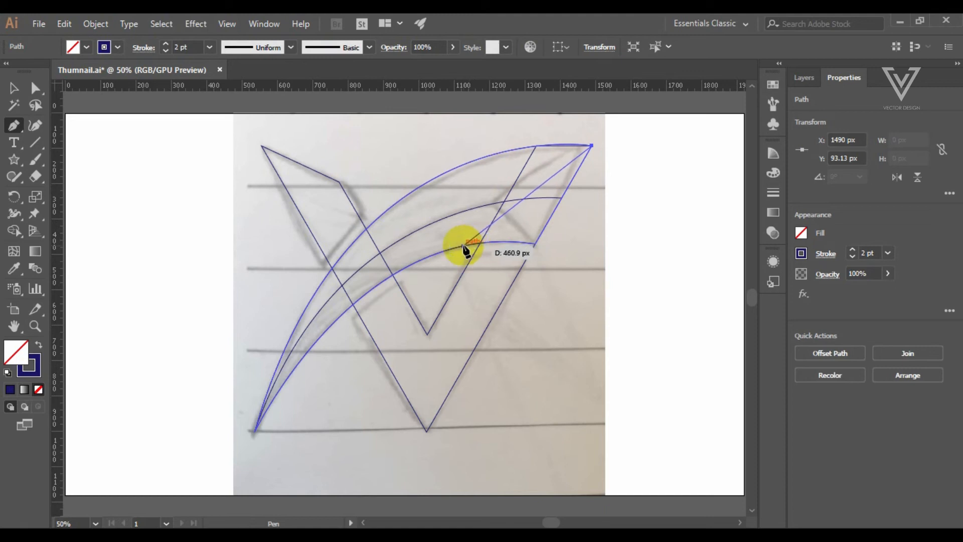
pyautogui.moveTo(460, 245); pyautogui.dragTo(409, 332)
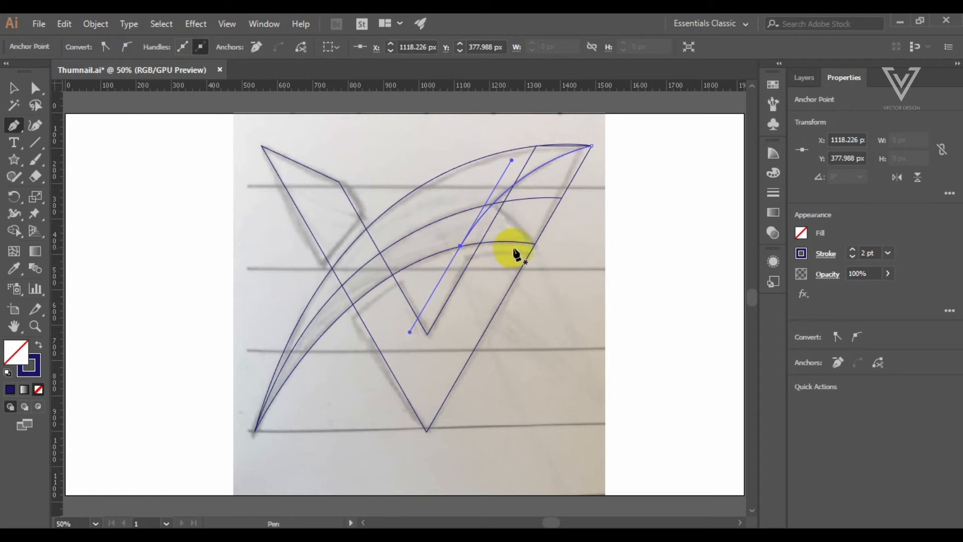
pyautogui.click(534, 243)
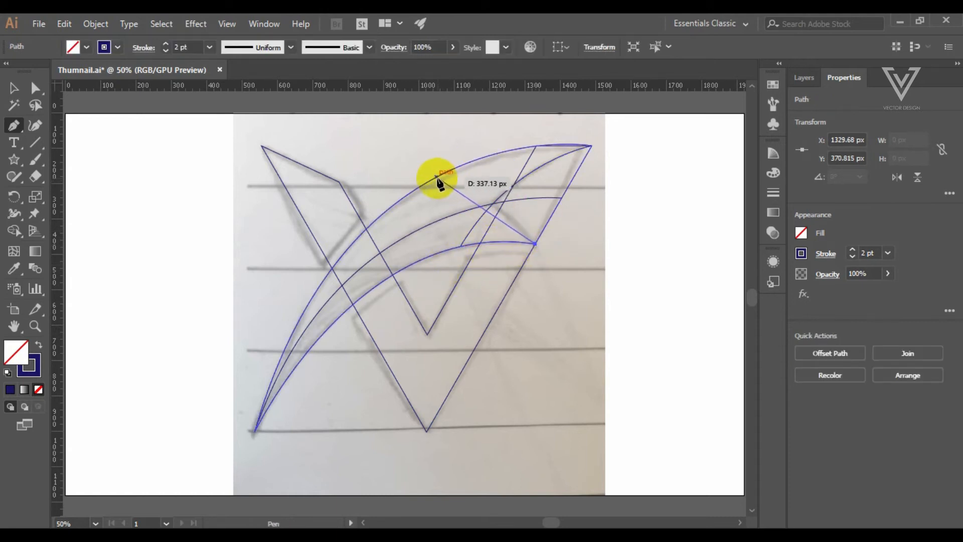
pyautogui.moveTo(437, 177); pyautogui.dragTo(383, 168)
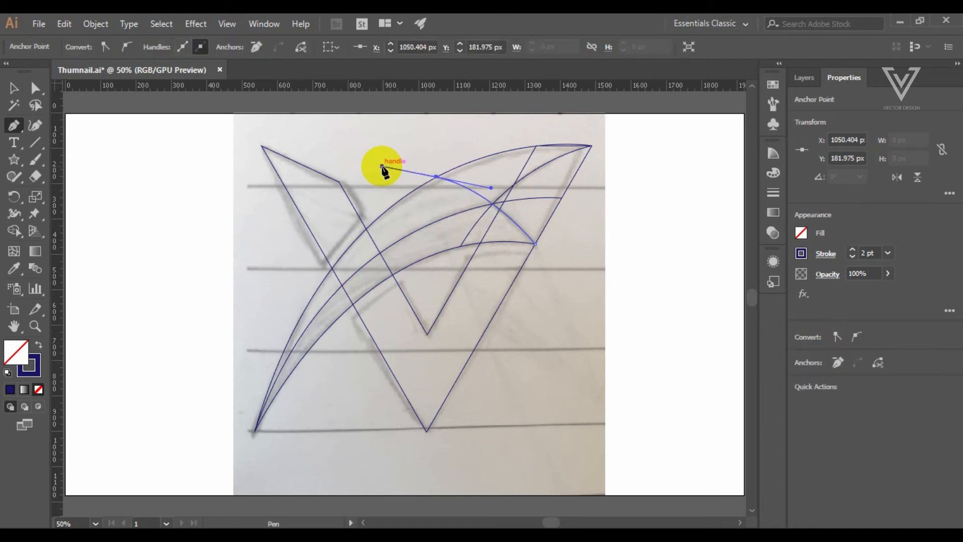
# Select all paths and merge the regions between the swoosh's middle and lower curves into one band with the Shape Builder tool.
pyautogui.click(36, 88)
pyautogui.click(14, 90)
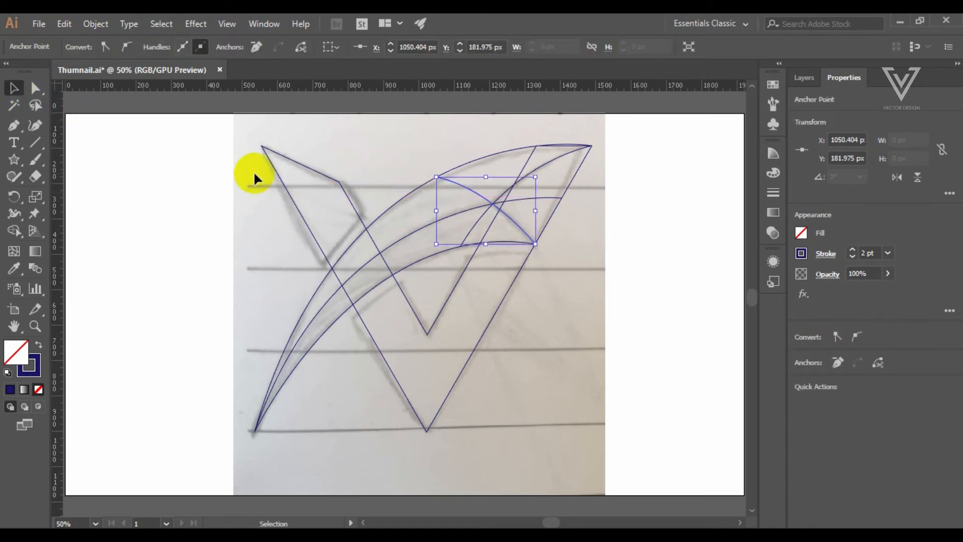
pyautogui.hotkey('ctrl', 'a')
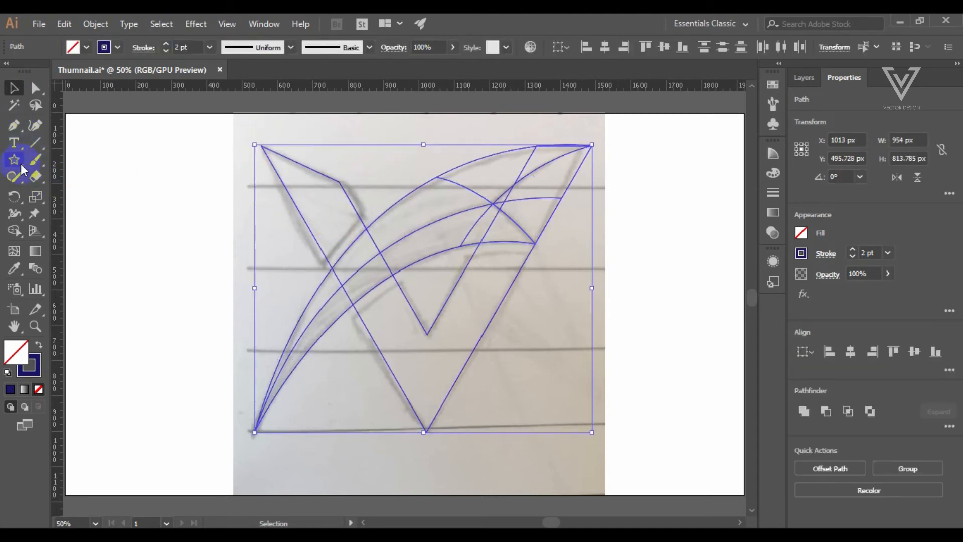
pyautogui.click(15, 231)
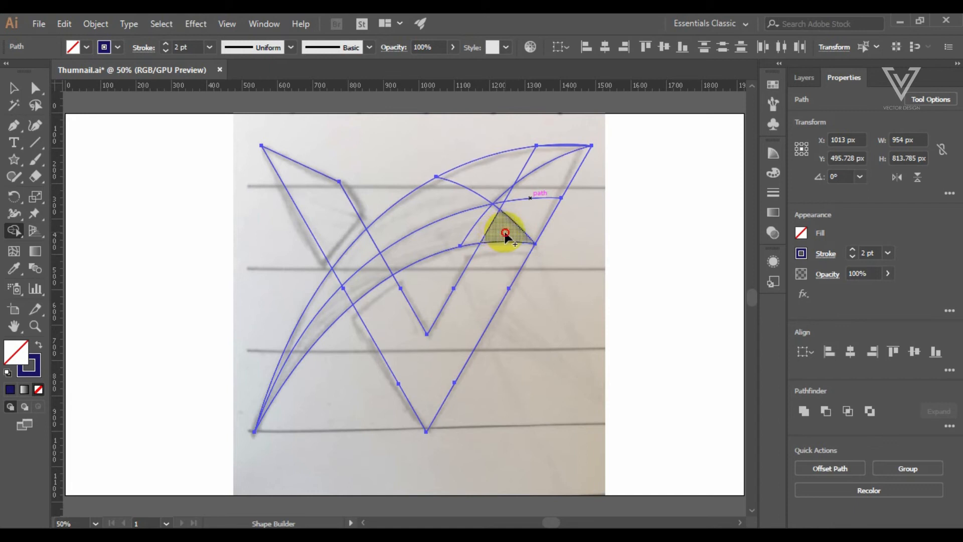
pyautogui.moveTo(505, 236); pyautogui.dragTo(482, 216)
pyautogui.moveTo(430, 246)
pyautogui.mouseDown()
pyautogui.moveTo(365, 276)
pyautogui.moveTo(351, 293)
pyautogui.mouseUp()
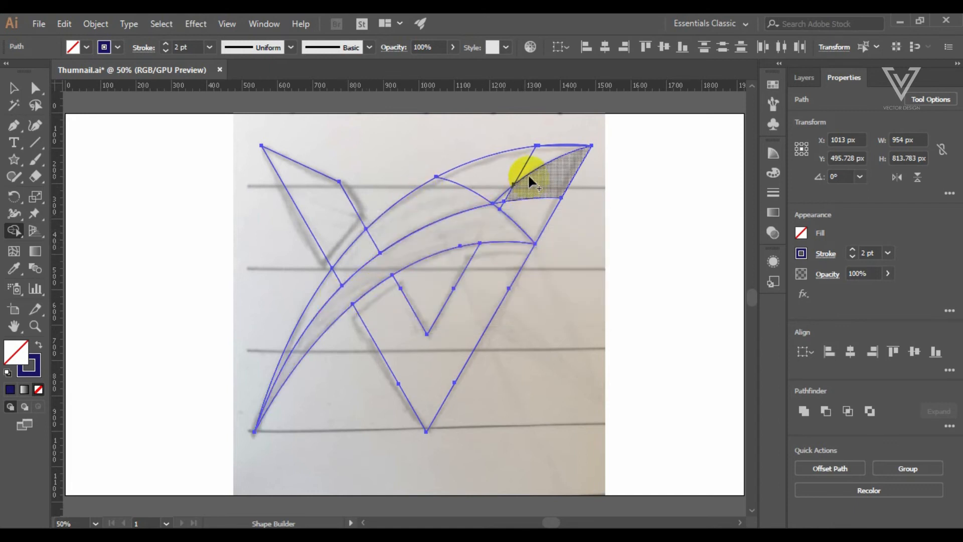
# Merge the regions between the swoosh's upper and middle curves into one band, and the right arm's tip regions into one shape with Shape Builder.
pyautogui.moveTo(541, 154)
pyautogui.mouseDown()
pyautogui.moveTo(504, 186)
pyautogui.moveTo(381, 235)
pyautogui.moveTo(332, 284)
pyautogui.mouseUp()
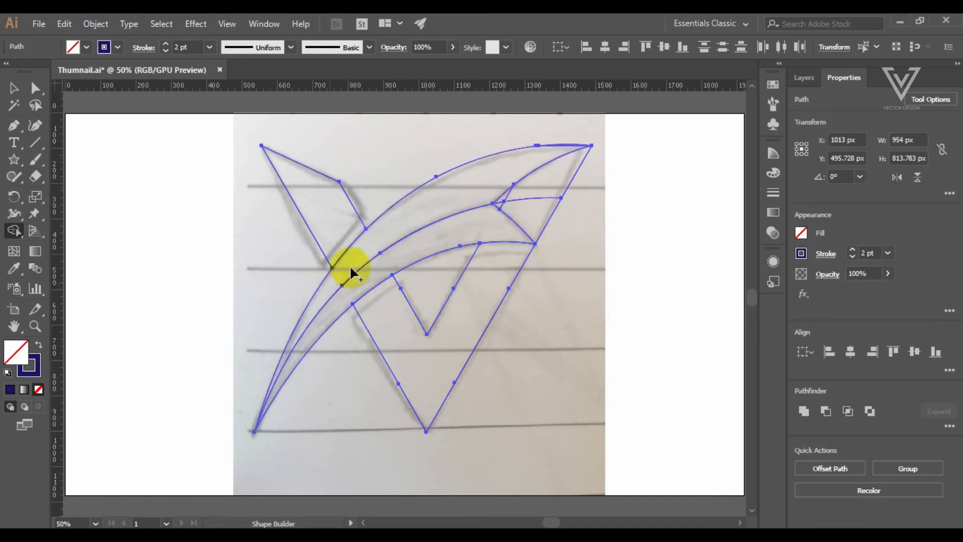
pyautogui.moveTo(524, 218)
pyautogui.mouseDown()
pyautogui.moveTo(503, 198)
pyautogui.moveTo(553, 188)
pyautogui.mouseUp()
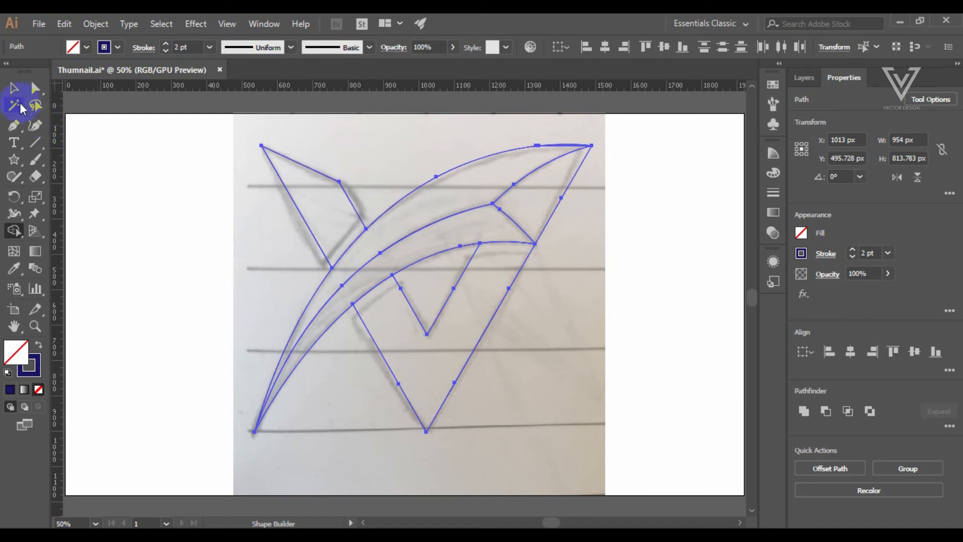
pyautogui.click(13, 88)
pyautogui.click(173, 206)
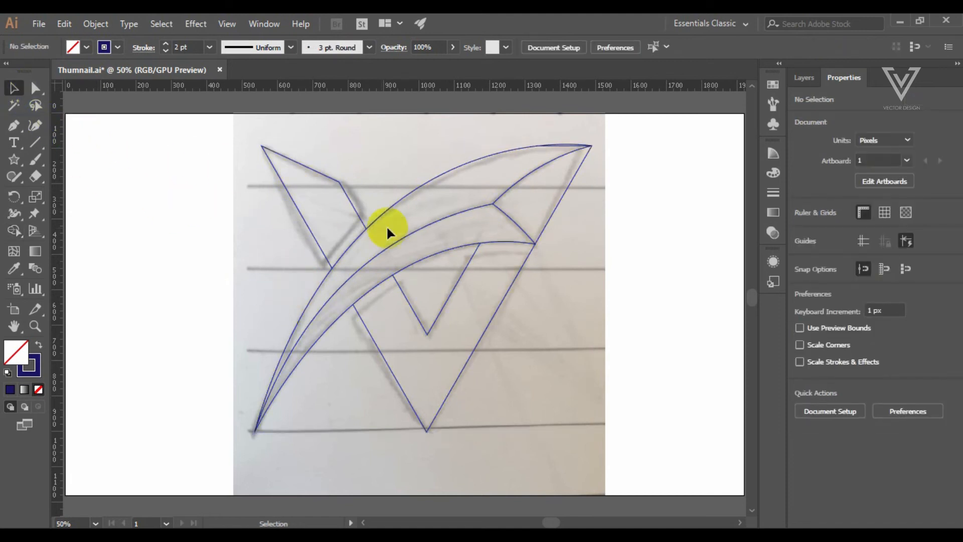
# Merge the thin sliver along the upper band's outer edge near the top-right tip into the band with the Shape Builder tool.
pyautogui.click(413, 187)
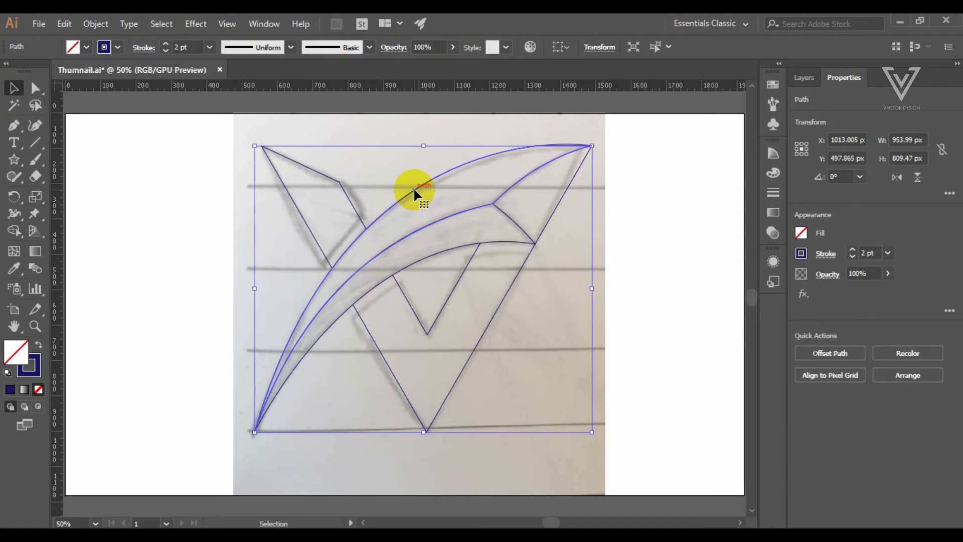
pyautogui.click(616, 188)
pyautogui.press('z')
pyautogui.moveTo(551, 146); pyautogui.dragTo(696, 332)
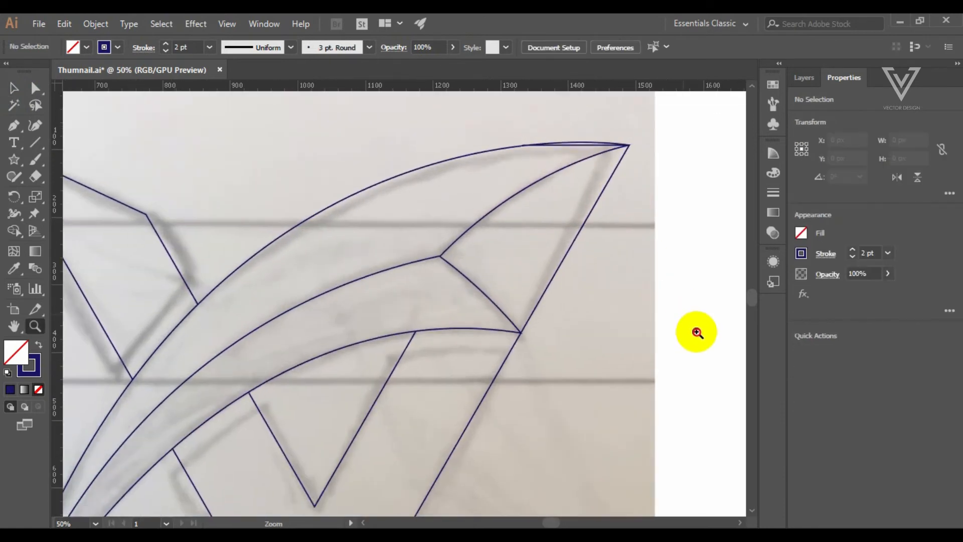
pyautogui.moveTo(572, 142); pyautogui.dragTo(642, 239)
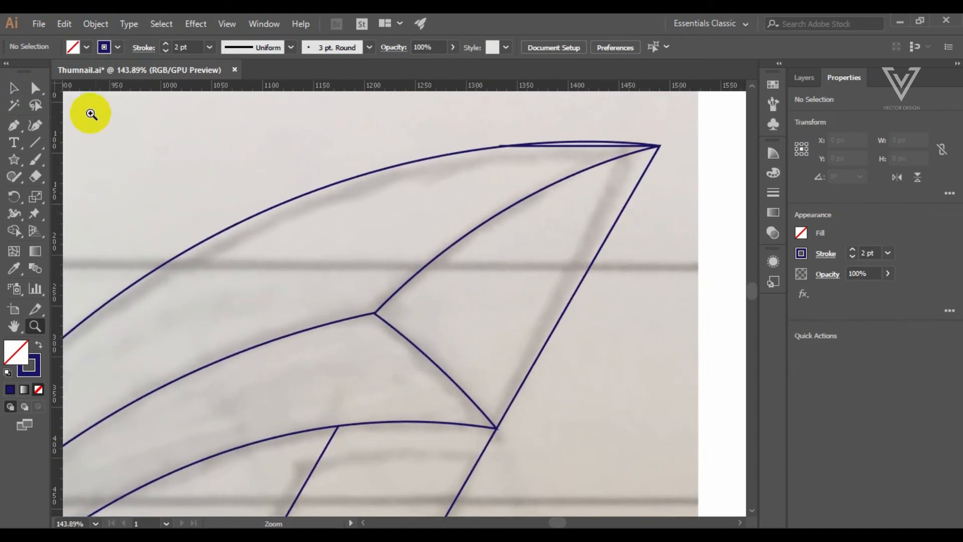
pyautogui.click(14, 88)
pyautogui.moveTo(423, 120); pyautogui.dragTo(690, 232)
pyautogui.click(14, 230)
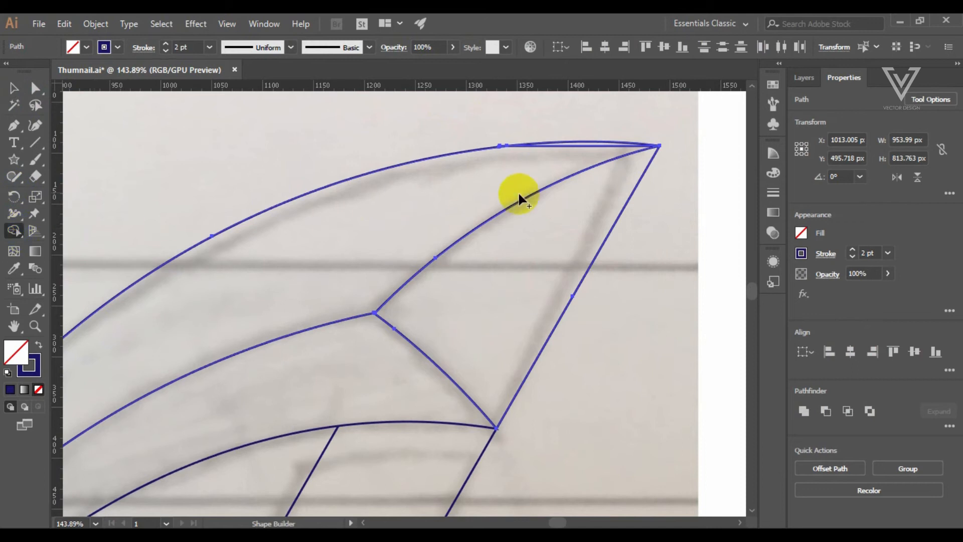
pyautogui.moveTo(571, 148); pyautogui.dragTo(582, 141)
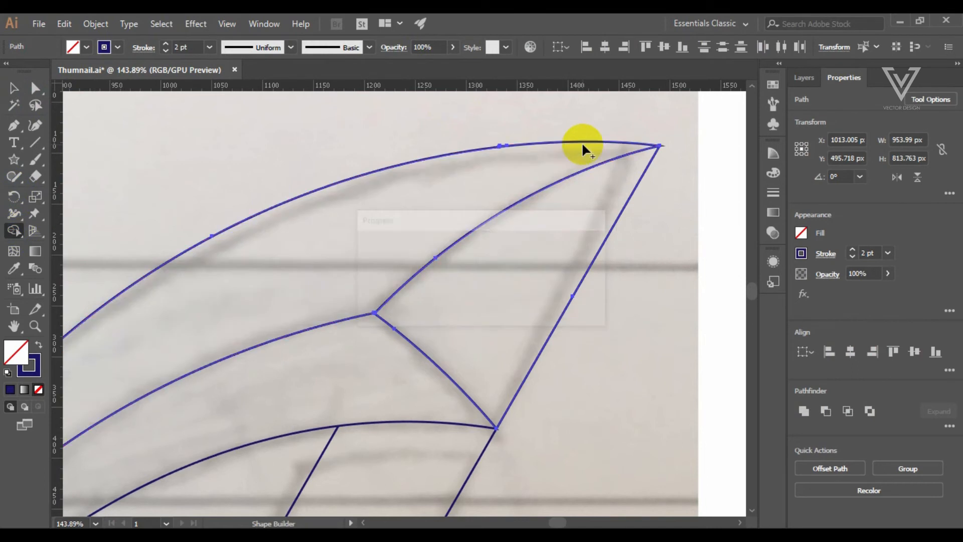
pyautogui.click(14, 91)
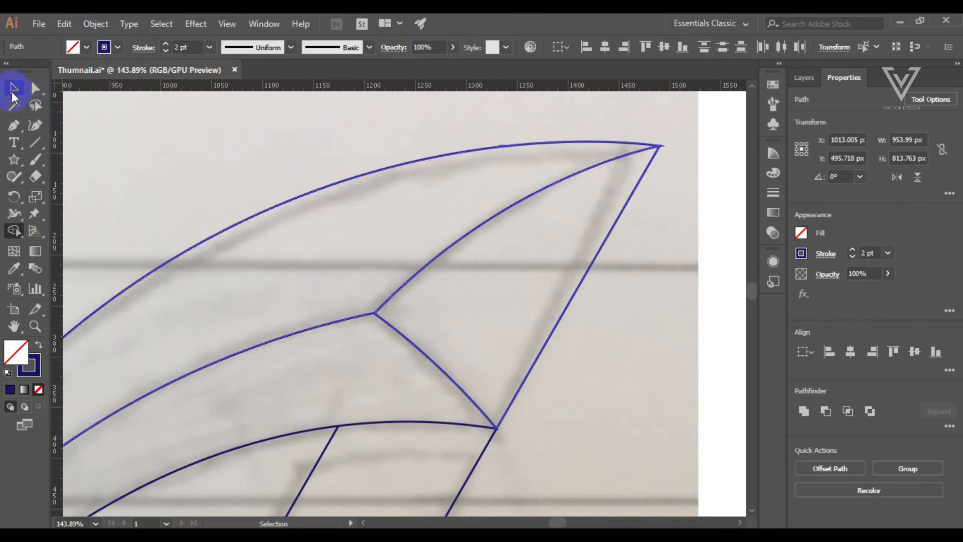
pyautogui.click(476, 128)
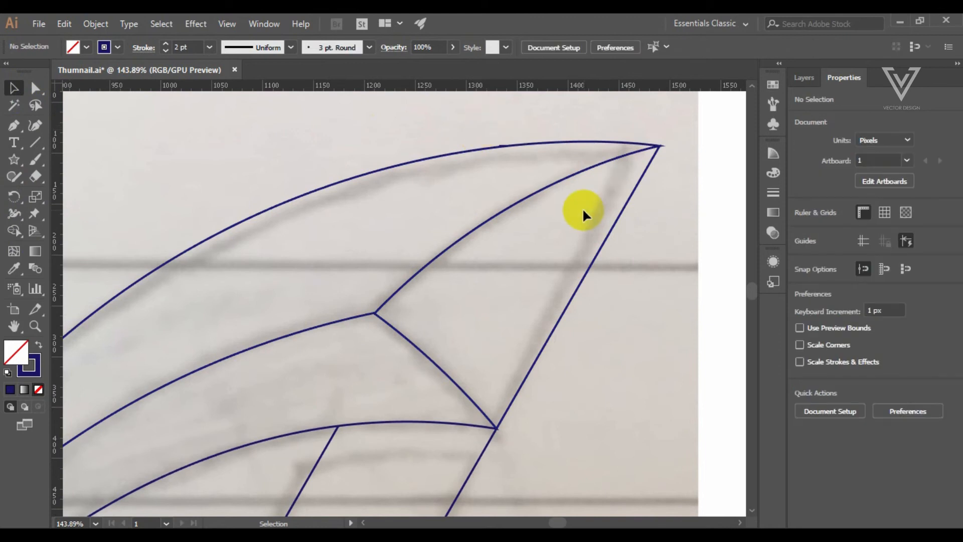
pyautogui.hotkey('ctrl', '0')
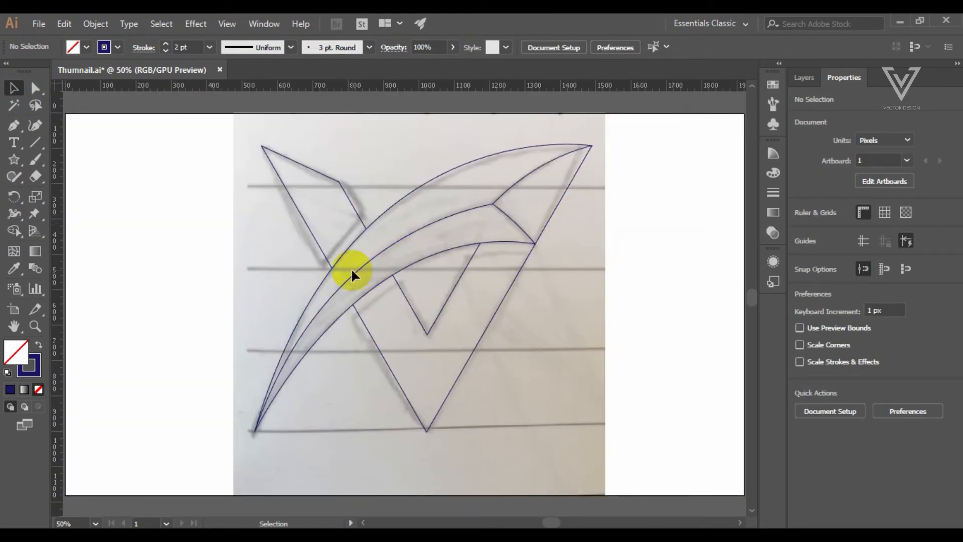
# Draw a Pen curve across the left arm piece, just outside the swoosh, from about X 920, Y 205 px to X 620, Y 623 px.
pyautogui.click(13, 131)
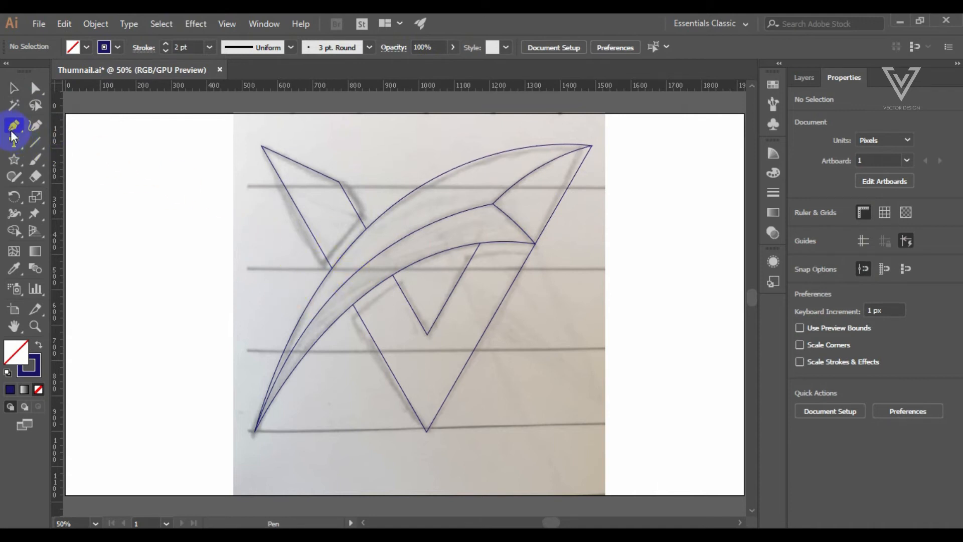
pyautogui.click(390, 185)
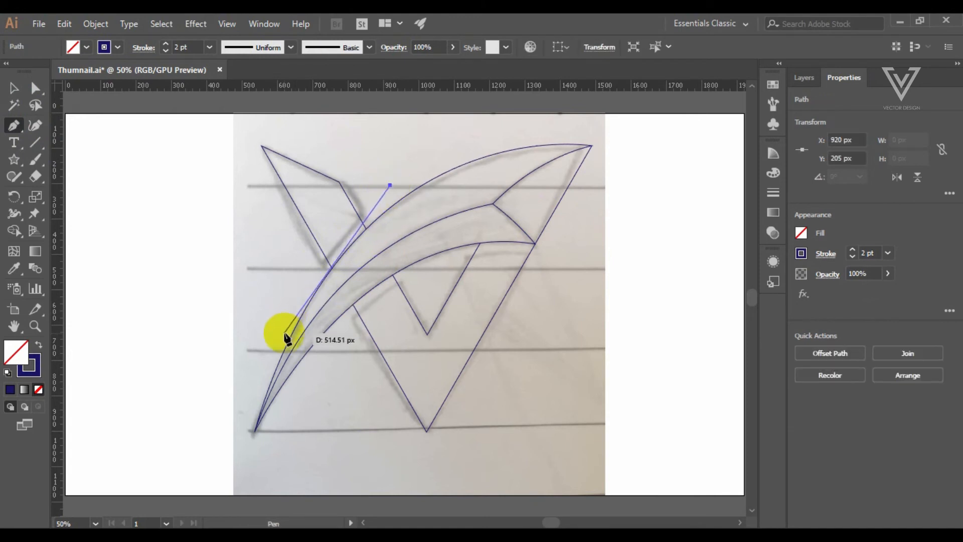
pyautogui.moveTo(285, 332); pyautogui.dragTo(257, 417)
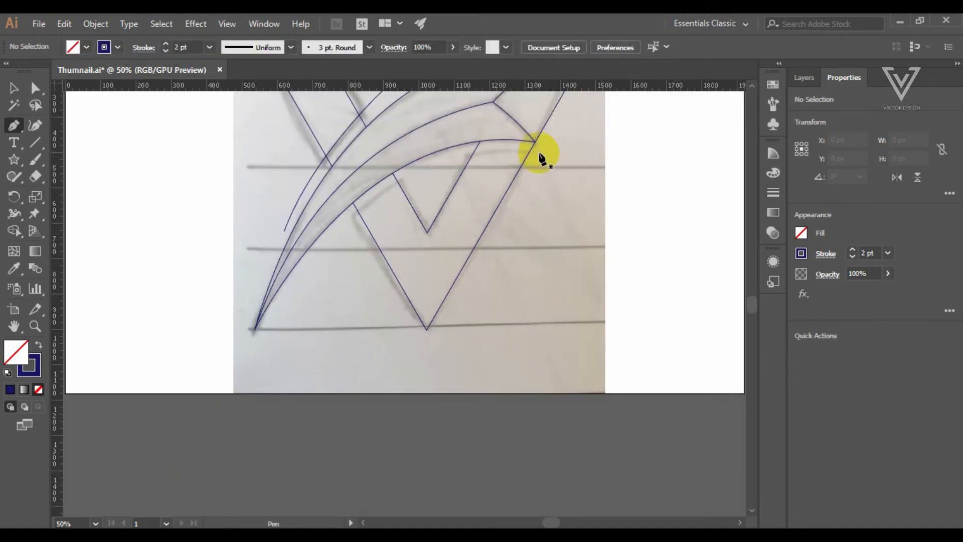
# Draw a Pen curve below the swoosh from about X 1340, Y 401 px to X 578, Y 903 px, bent to follow the swoosh's lower edge.
pyautogui.click(538, 152)
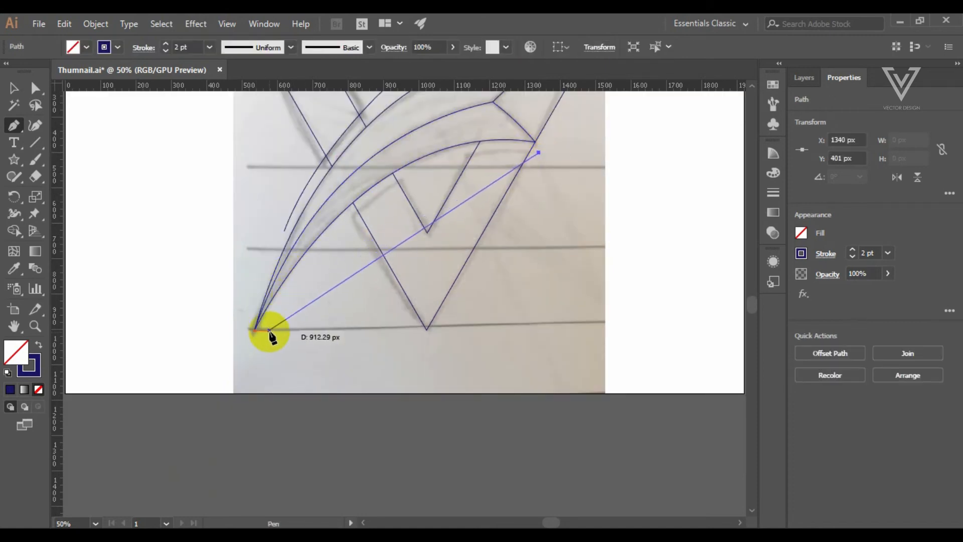
pyautogui.moveTo(269, 329); pyautogui.dragTo(187, 481)
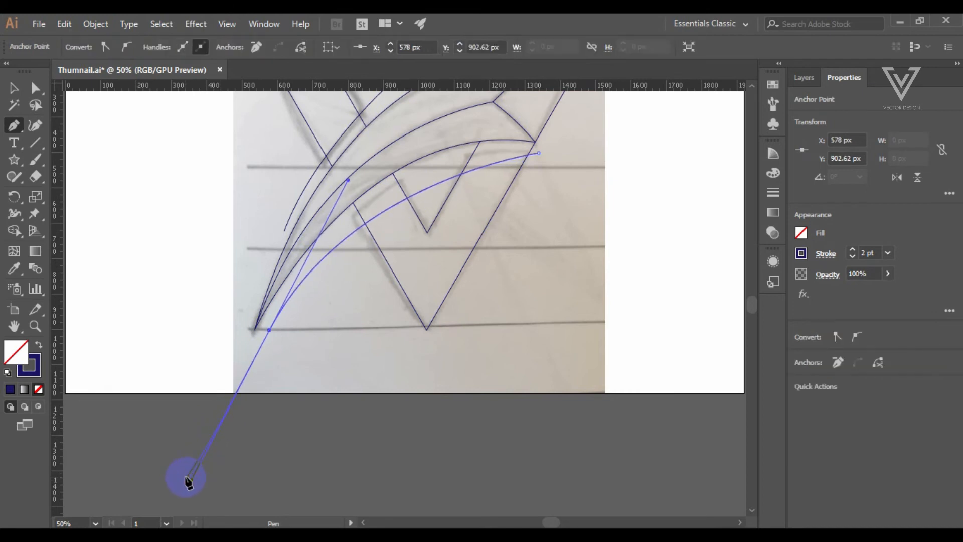
pyautogui.scroll(2, 182, 244)
pyautogui.click(35, 88)
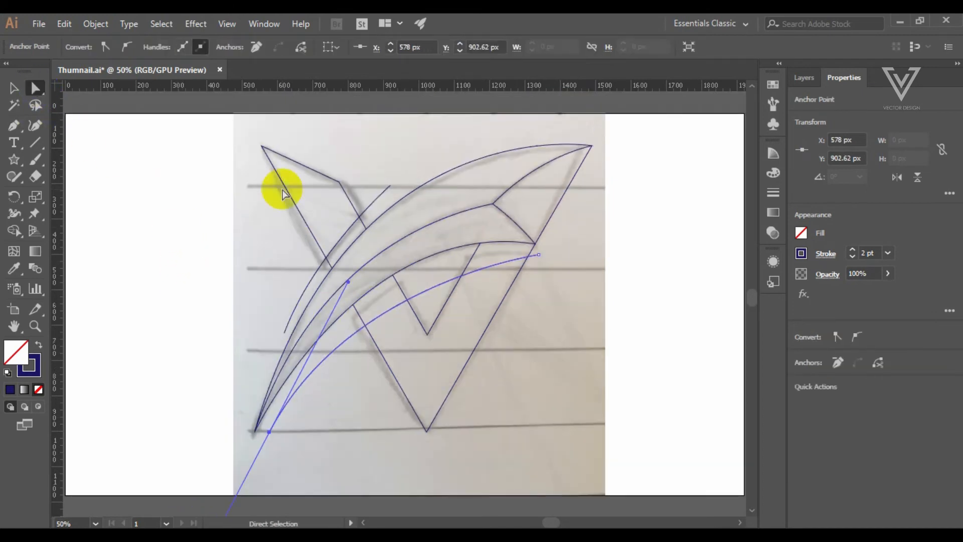
pyautogui.moveTo(349, 283); pyautogui.dragTo(380, 220)
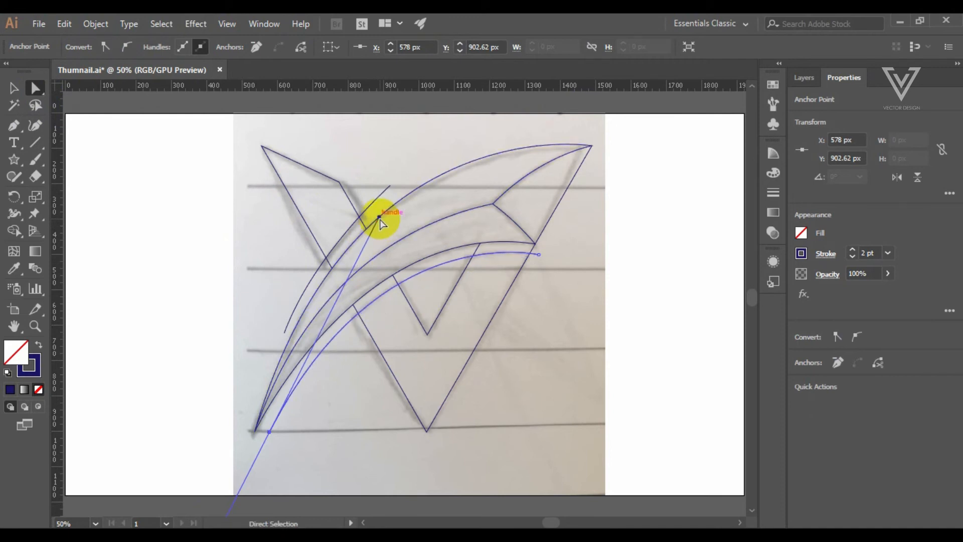
# Move the upper offset curve's top end to about X 992, Y 173 px and adjust its handle to follow the swoosh's upper edge.
pyautogui.click(378, 196)
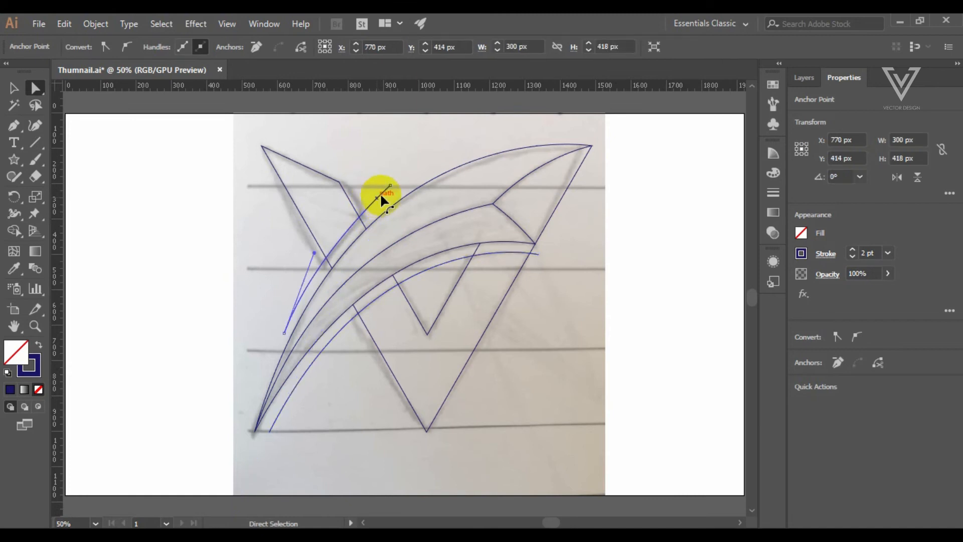
pyautogui.click(390, 186)
pyautogui.moveTo(390, 186); pyautogui.dragTo(416, 175)
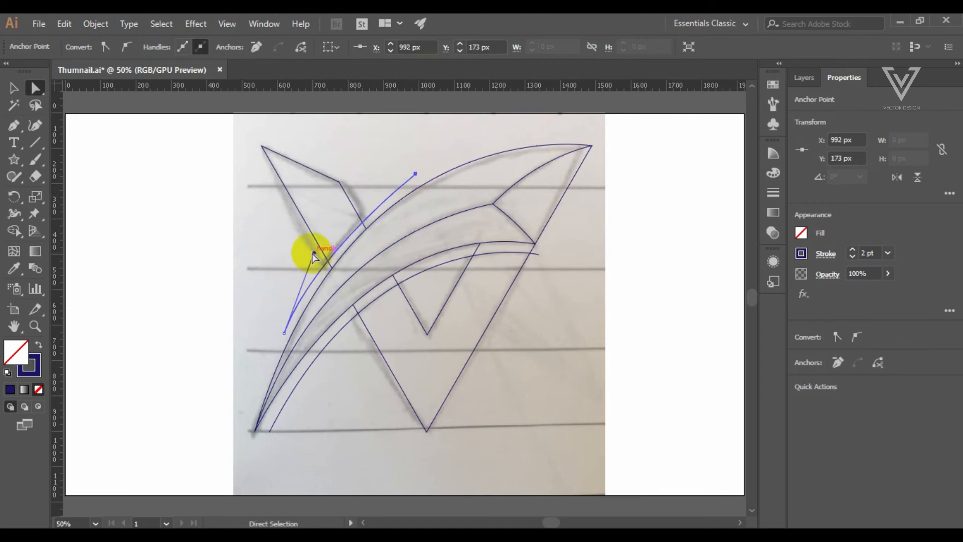
pyautogui.moveTo(314, 255); pyautogui.dragTo(310, 244)
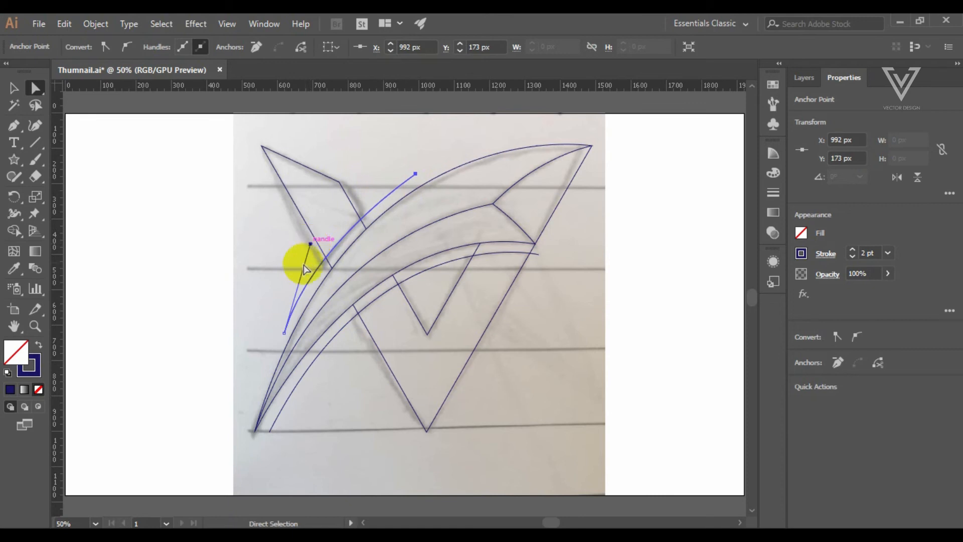
pyautogui.click(284, 331)
pyautogui.moveTo(311, 244); pyautogui.dragTo(316, 237)
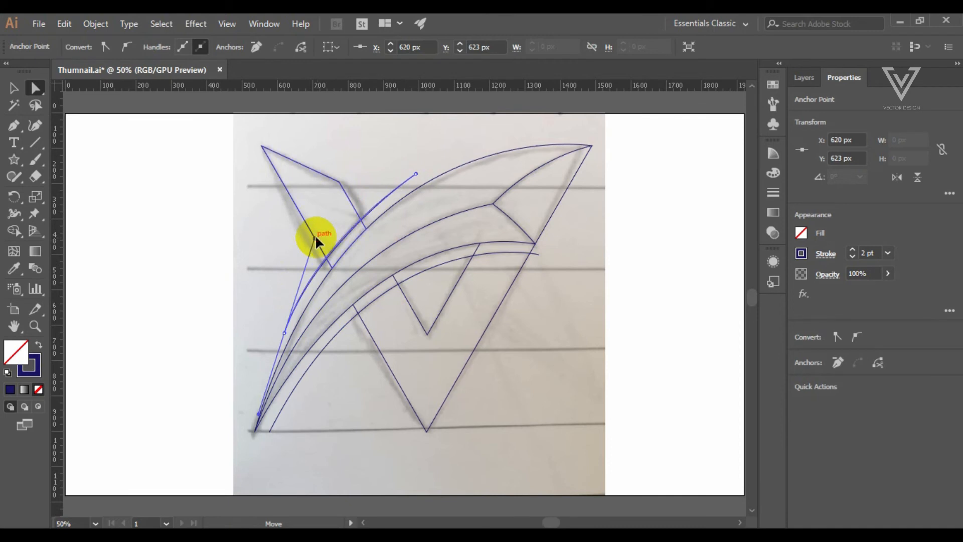
pyautogui.click(264, 254)
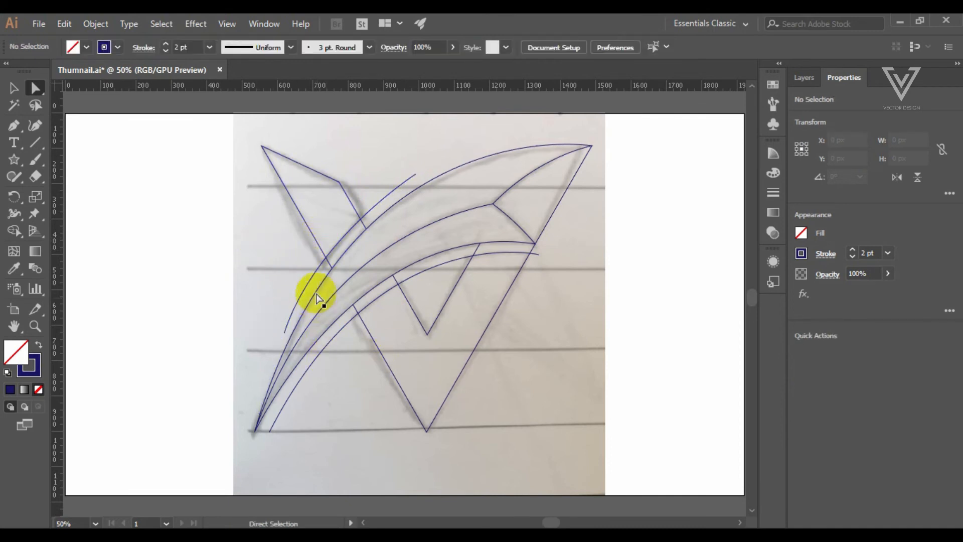
# Select all paths and separate the strip between the left arm piece and the swoosh into its own region with the Shape Builder tool.
pyautogui.click(13, 88)
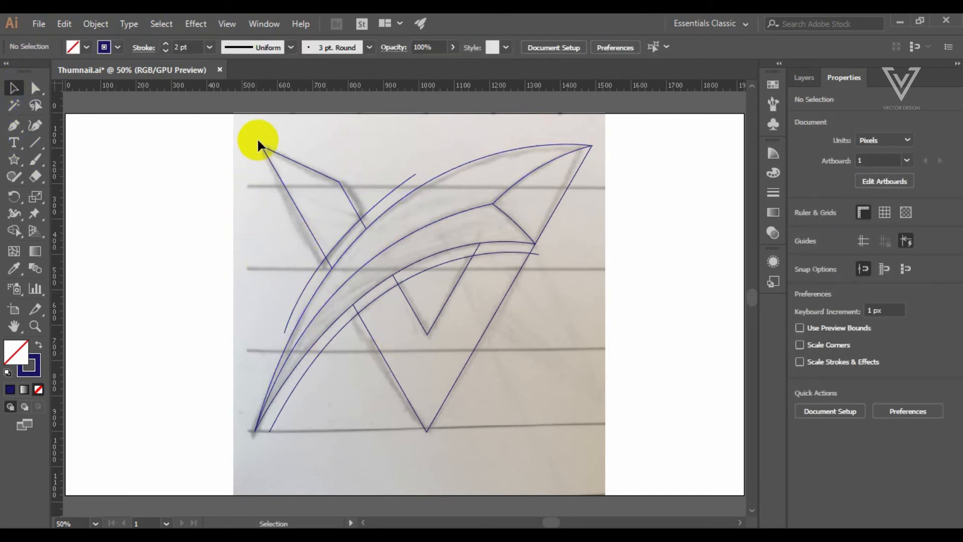
pyautogui.hotkey('ctrl', 'a')
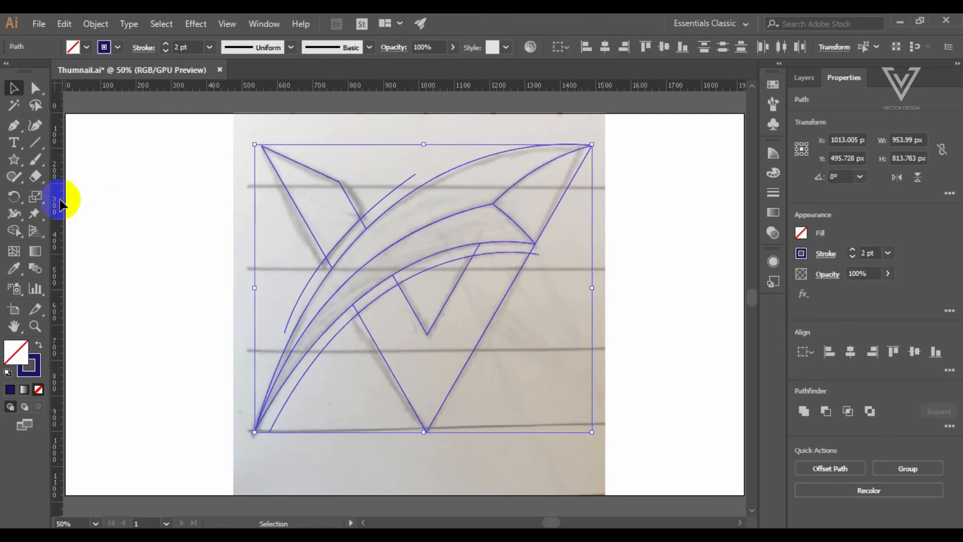
pyautogui.click(13, 230)
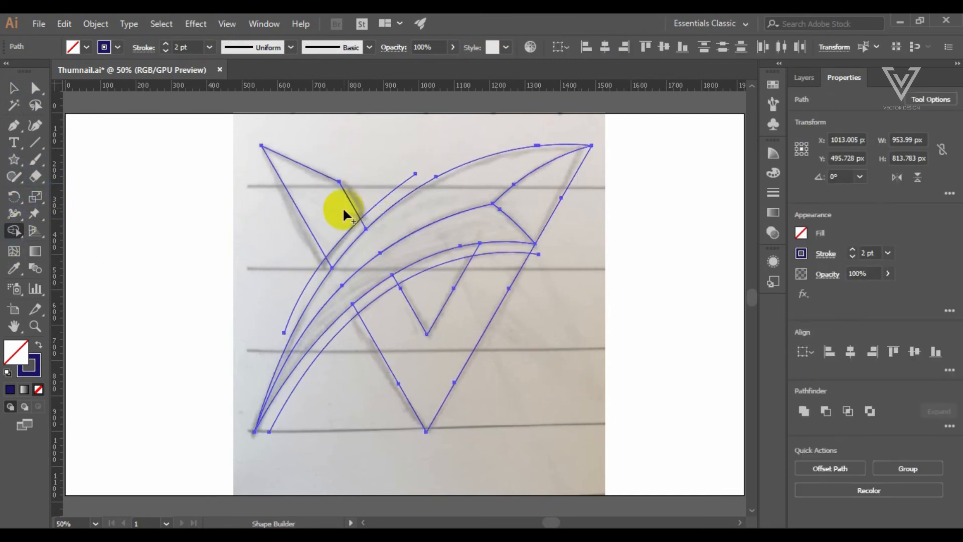
pyautogui.moveTo(330, 209); pyautogui.dragTo(341, 240)
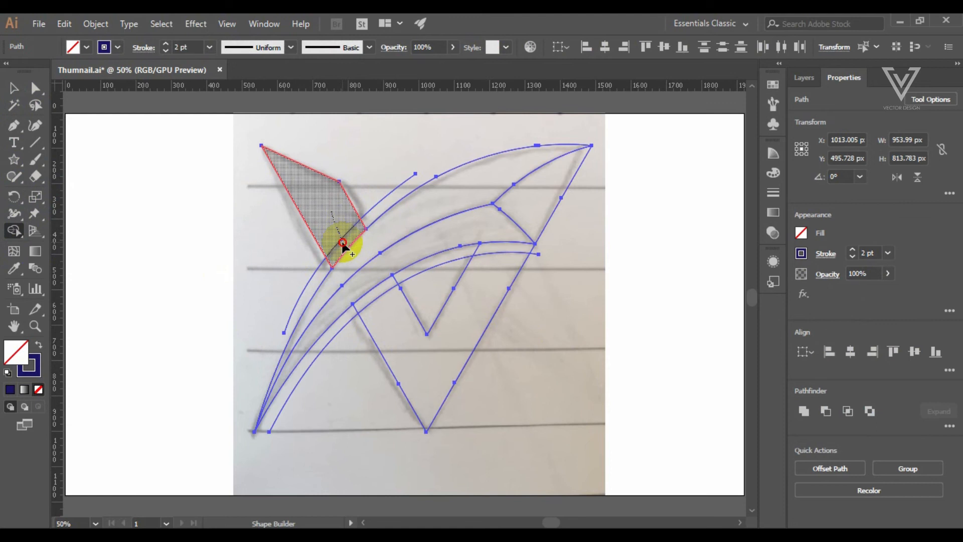
pyautogui.hotkey('ctrl', 'z')
pyautogui.moveTo(342, 241)
pyautogui.mouseDown()
pyautogui.moveTo(369, 218)
pyautogui.moveTo(323, 269)
pyautogui.mouseUp()
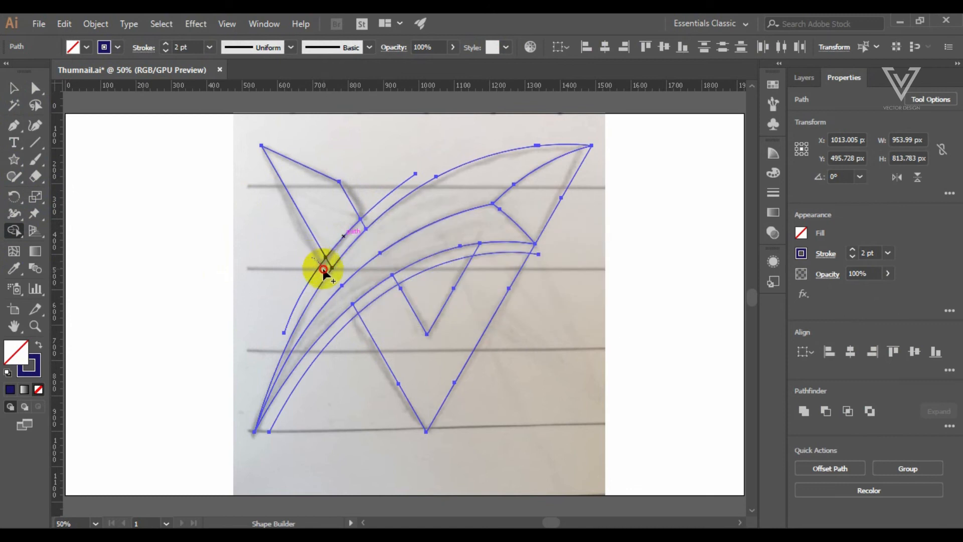
pyautogui.moveTo(372, 184); pyautogui.dragTo(381, 208)
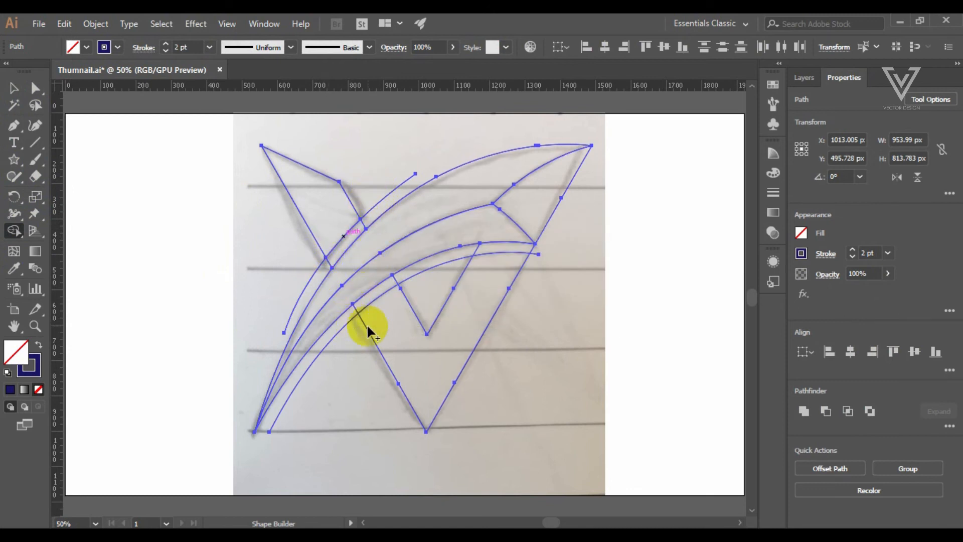
# Merge the regions between the swoosh's lower edge and the lower offset curve into one strip across the V, and deselect everything.
pyautogui.moveTo(355, 305); pyautogui.dragTo(403, 271)
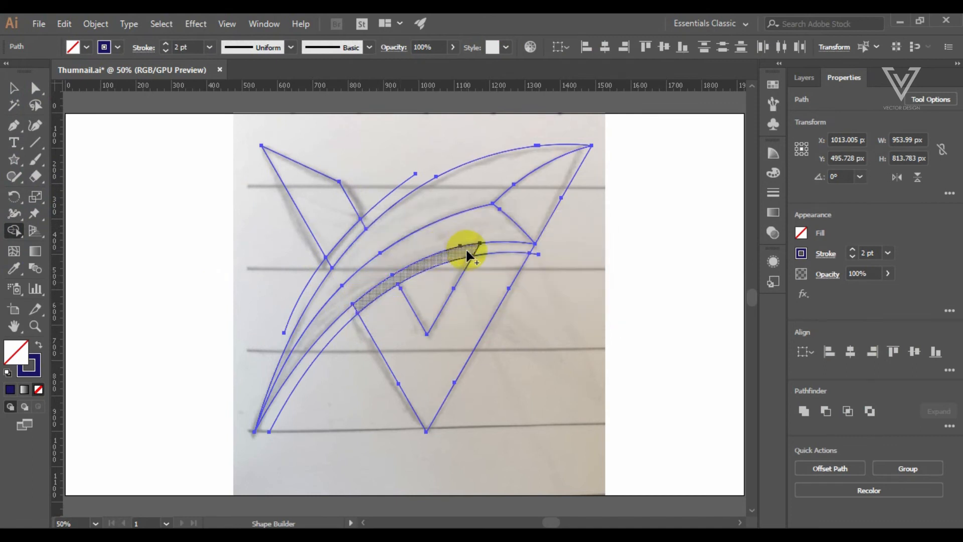
pyautogui.moveTo(485, 250)
pyautogui.mouseDown()
pyautogui.moveTo(535, 245)
pyautogui.moveTo(531, 257)
pyautogui.mouseUp()
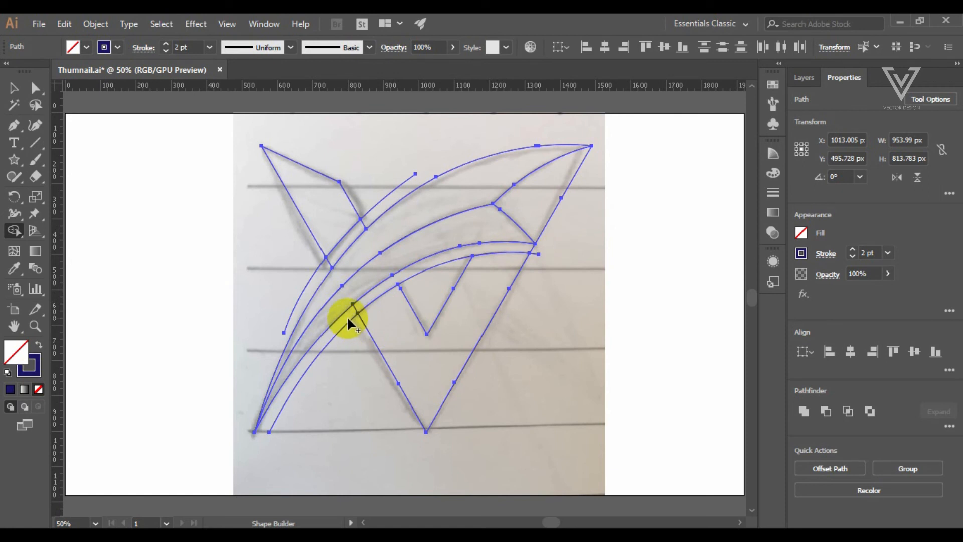
pyautogui.moveTo(349, 316); pyautogui.dragTo(356, 327)
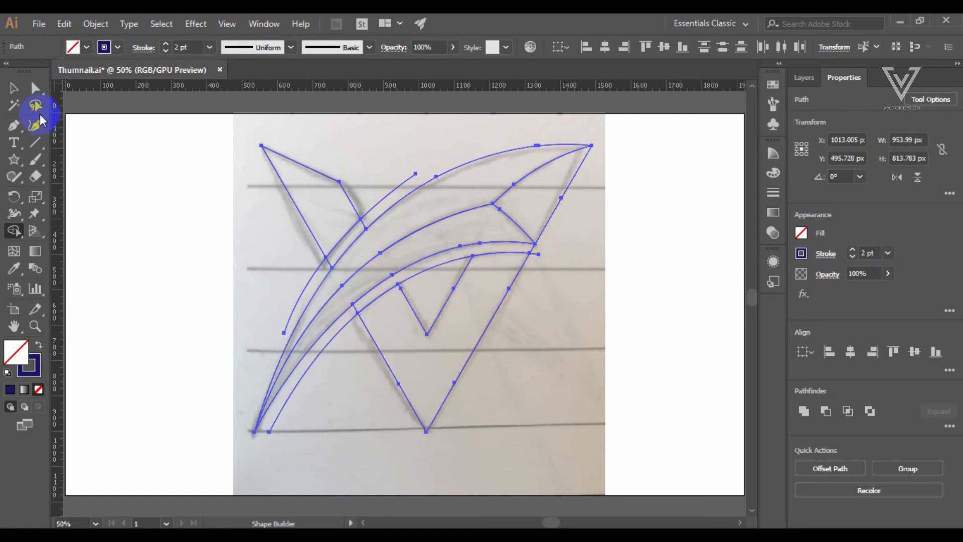
pyautogui.press('v')
pyautogui.click(106, 176)
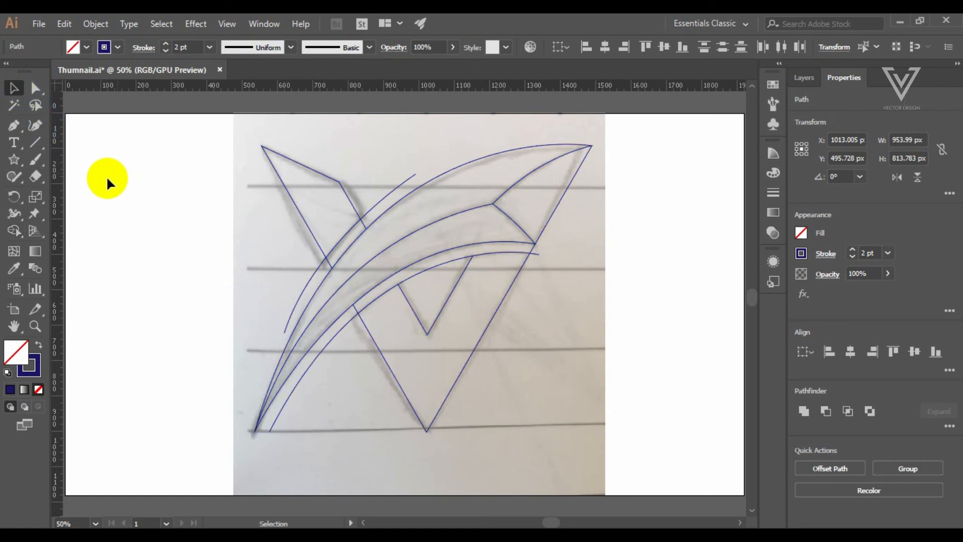
# Delete the strip between the left arm piece and the swoosh, along with the leftover upper offset curve segments.
pyautogui.click(339, 242)
pyautogui.press('Delete')
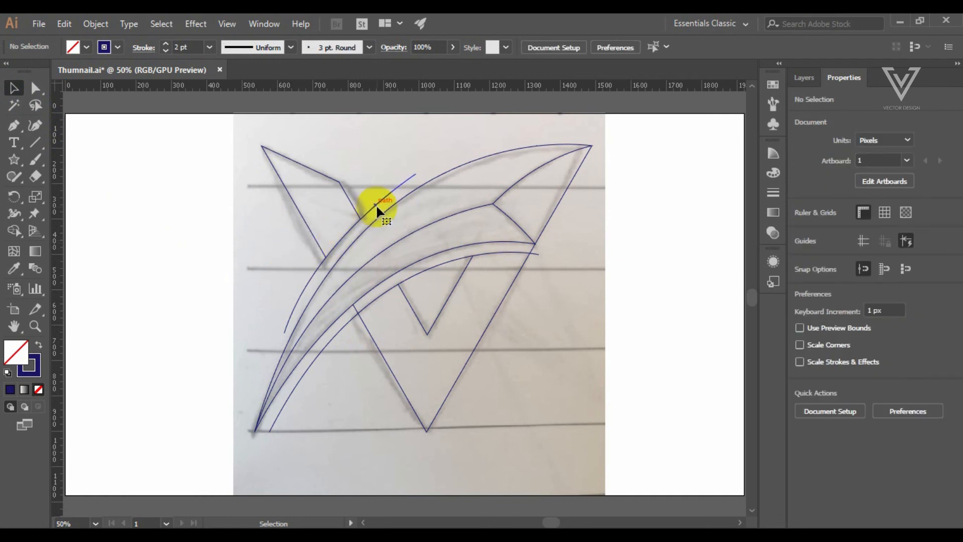
pyautogui.click(376, 204)
pyautogui.press('Delete')
pyautogui.click(313, 263)
pyautogui.press('Delete')
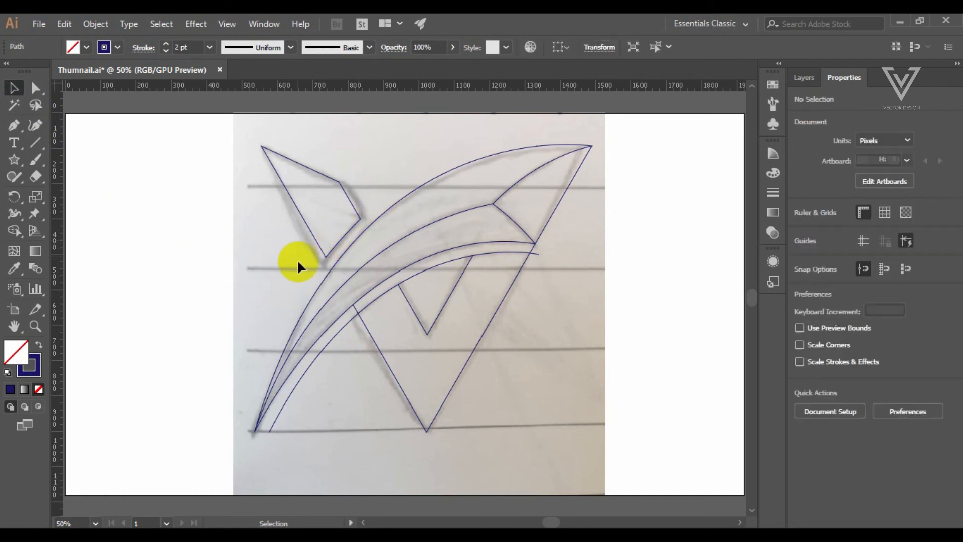
# Delete the lower offset curve's leftover segments and the strip between the swoosh and the V, leaving a clean gap.
pyautogui.click(346, 321)
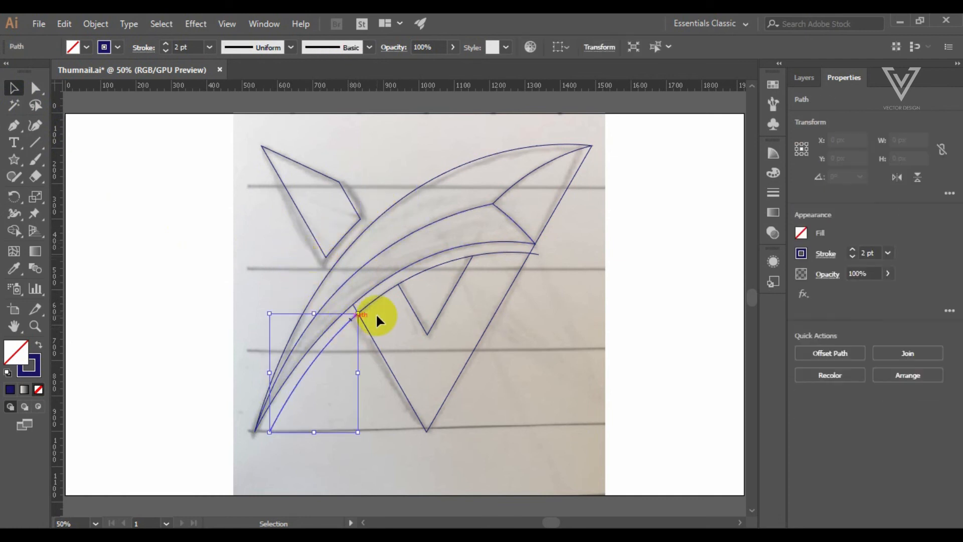
pyautogui.press('Delete')
pyautogui.click(355, 306)
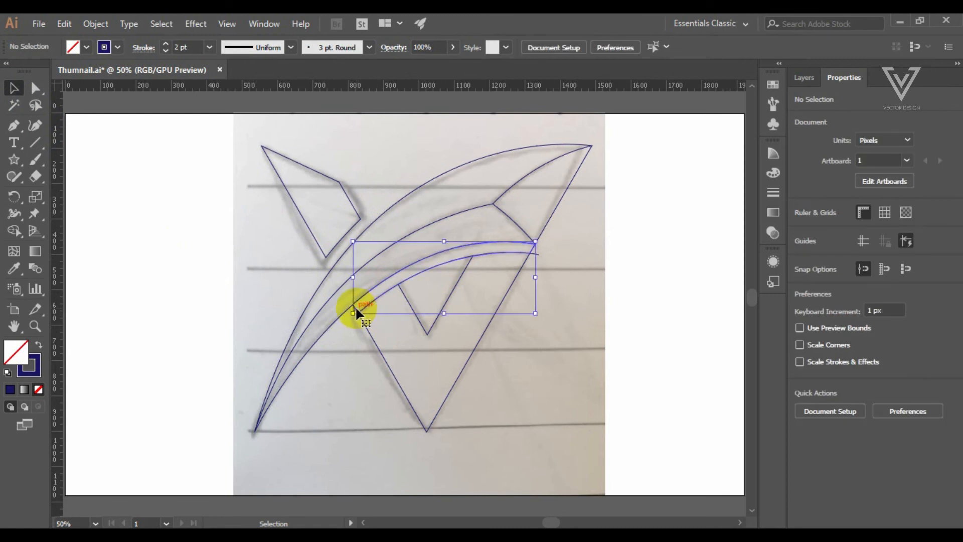
pyautogui.press('Delete')
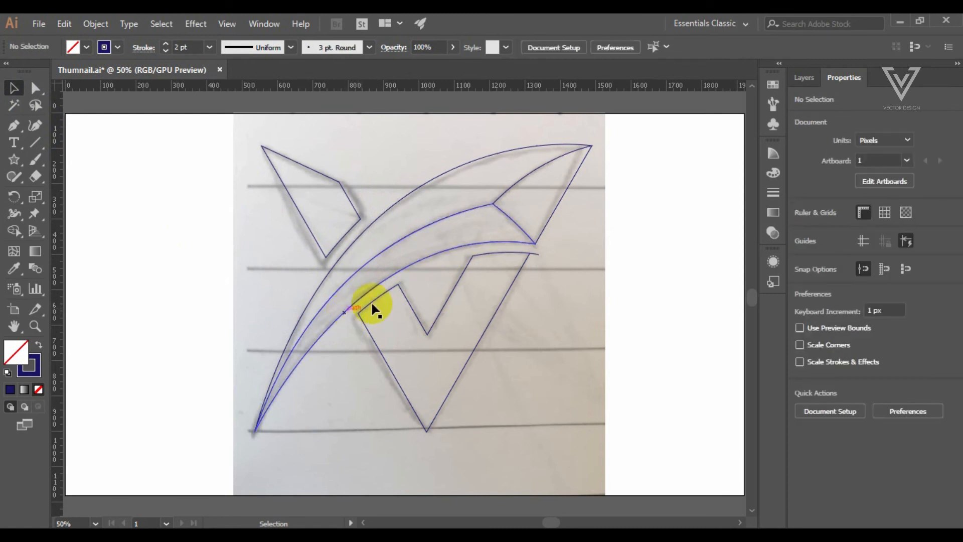
pyautogui.click(535, 251)
pyautogui.press('Delete')
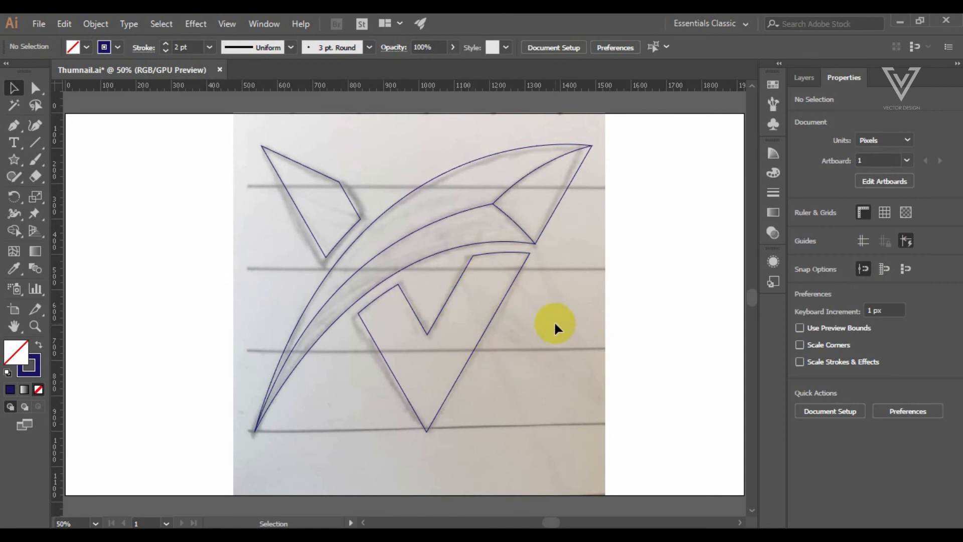
# Hide Layer 1, which holds the sketch photo.
pyautogui.click(802, 78)
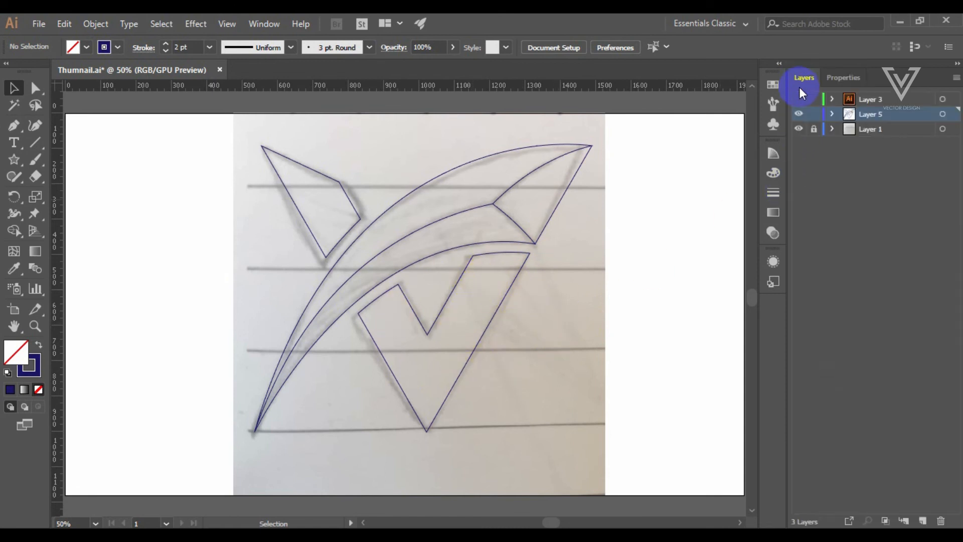
pyautogui.click(813, 114)
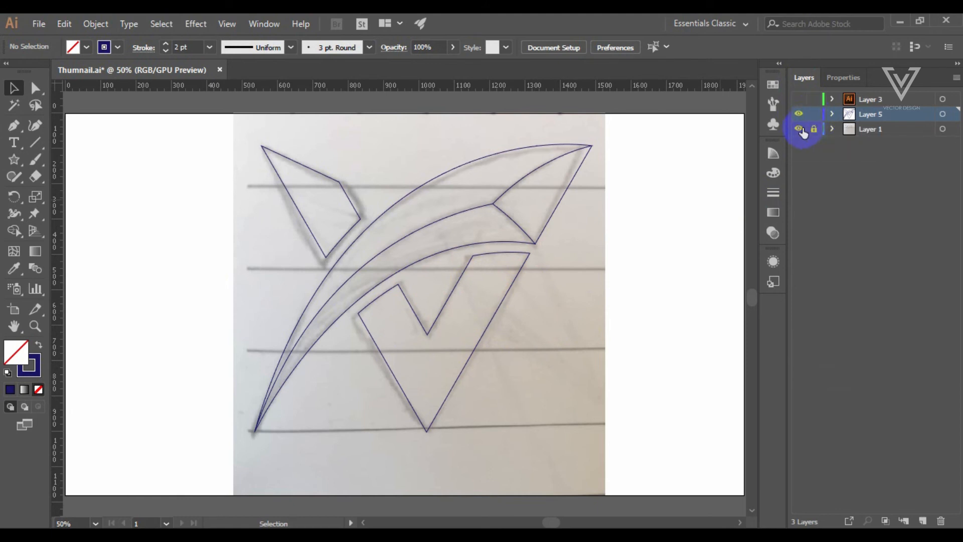
pyautogui.click(799, 128)
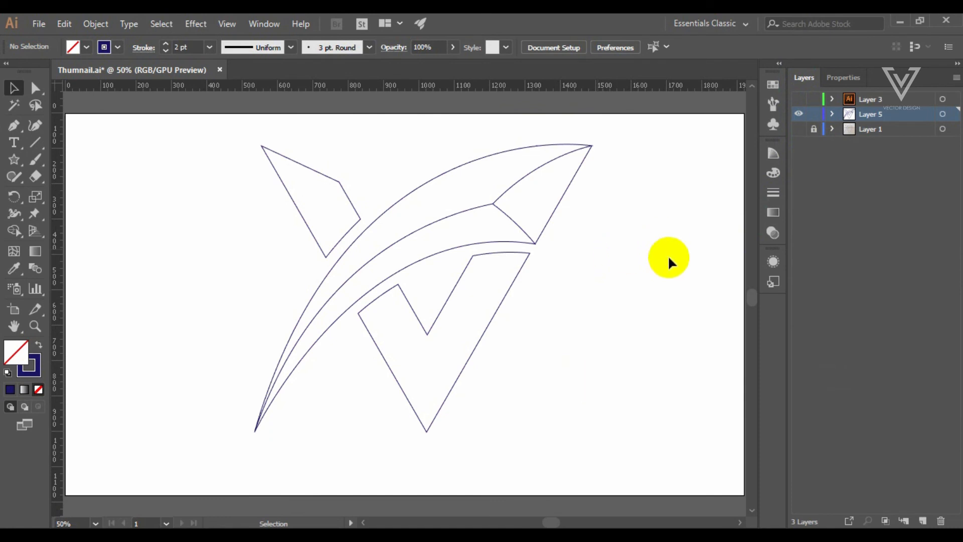
# Recolour the V and left arm piece's linear gradient from red to orange (R=247 G=147 B=30) and deselect them.
pyautogui.click(473, 341)
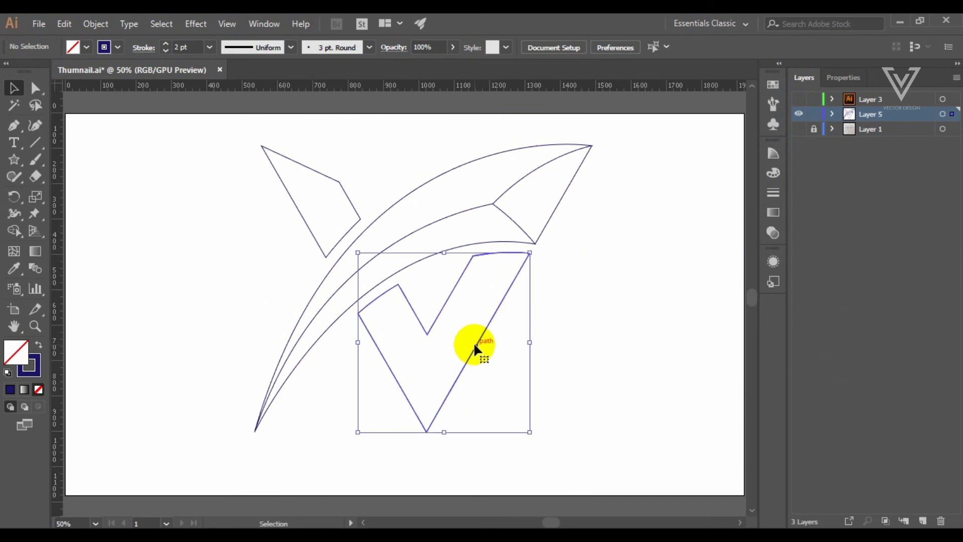
pyautogui.keyDown('shift'); pyautogui.click(348, 199); pyautogui.keyUp('shift')
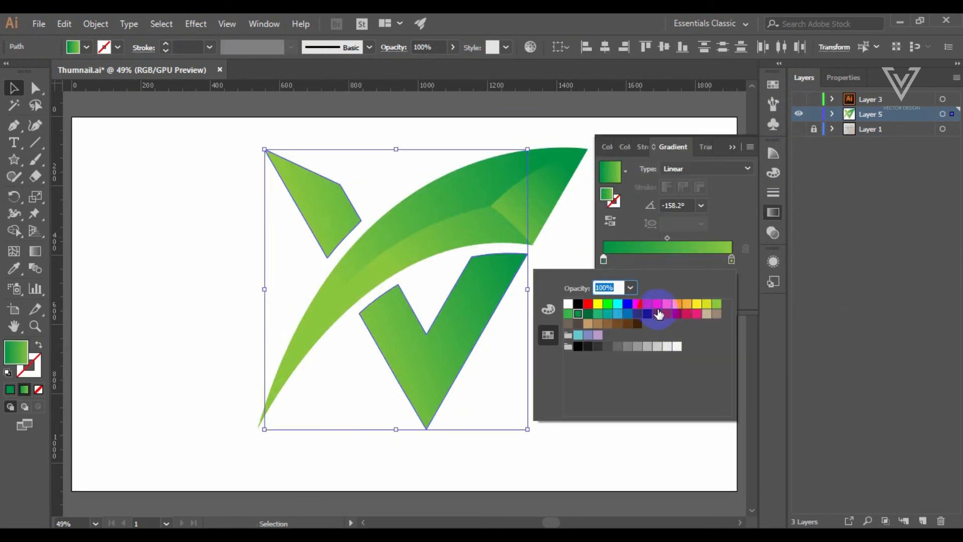
pyautogui.click(667, 305)
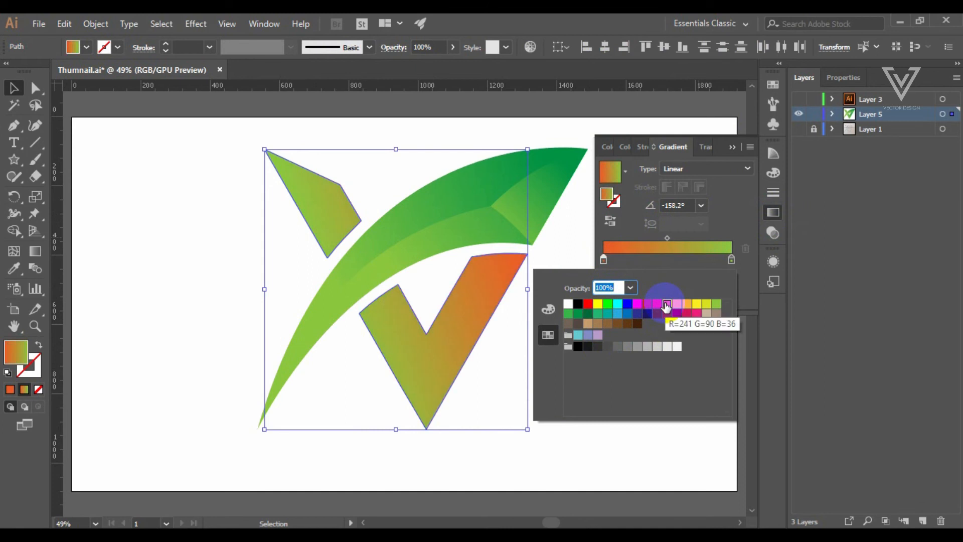
pyautogui.click(656, 304)
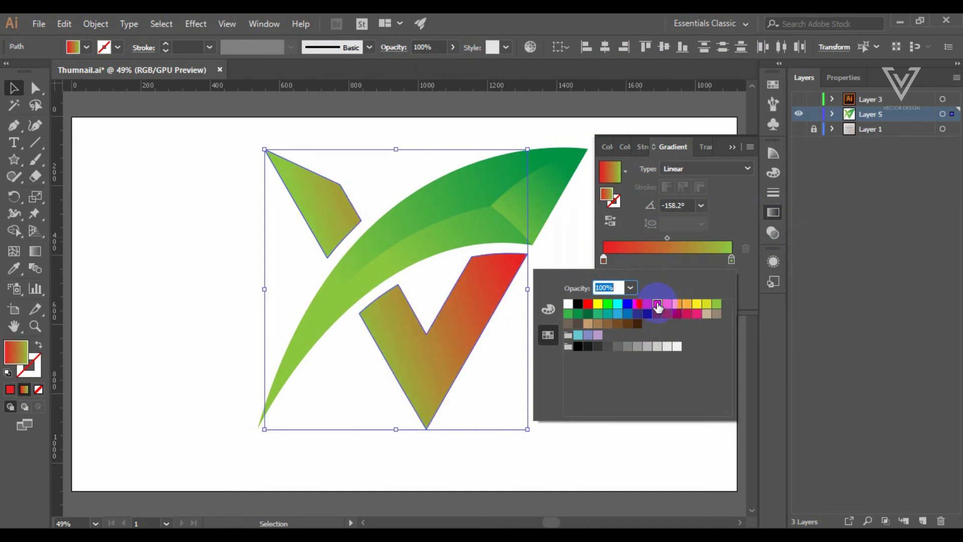
pyautogui.click(731, 259)
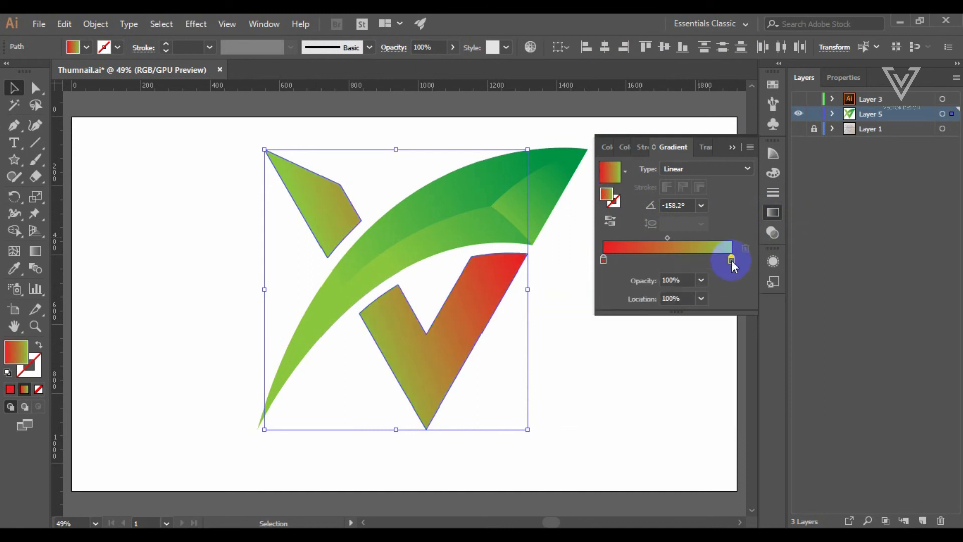
pyautogui.doubleClick(731, 259)
pyautogui.click(676, 303)
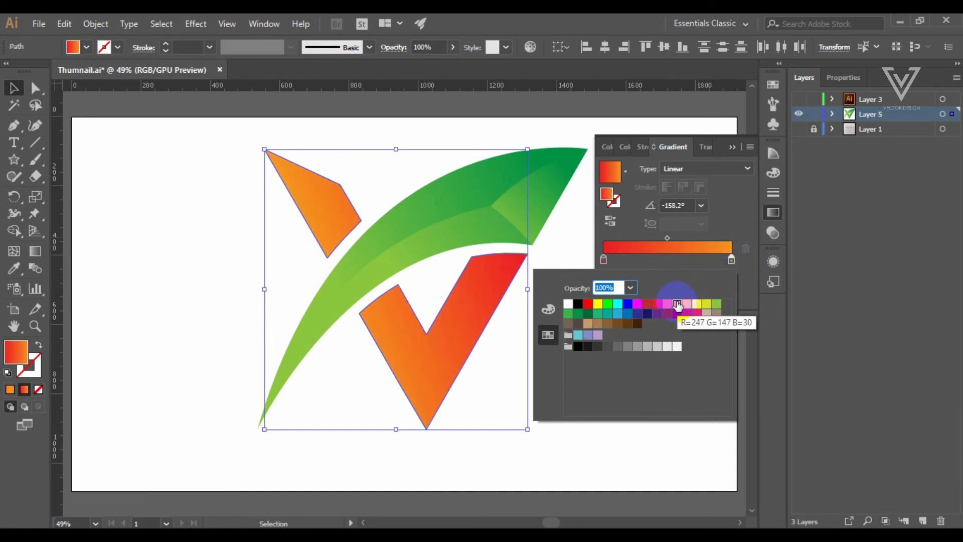
pyautogui.click(624, 444)
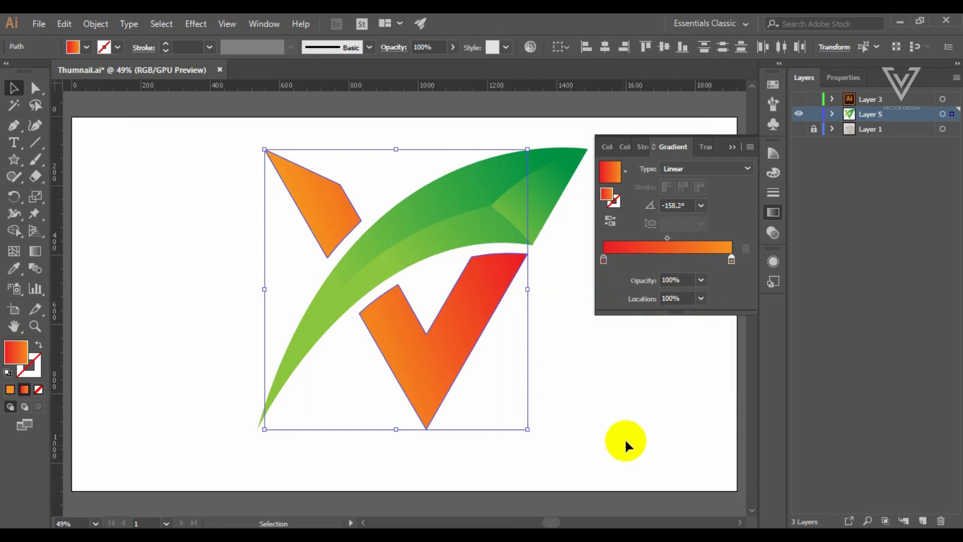
pyautogui.click(612, 397)
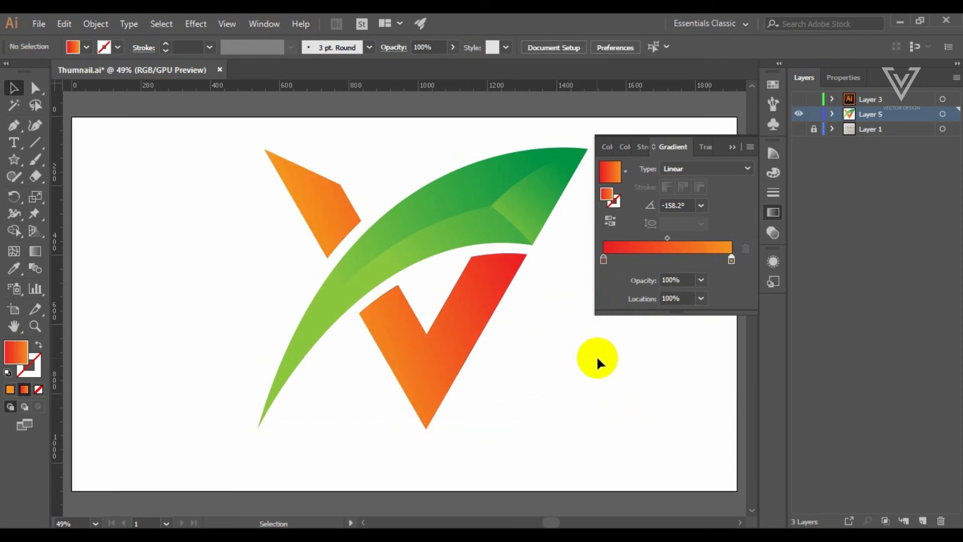
# Copy the V's red-to-orange gradient onto the three swoosh shapes with the Eyedropper and deselect everything.
pyautogui.moveTo(451, 146); pyautogui.dragTo(540, 232)
pyautogui.click(14, 269)
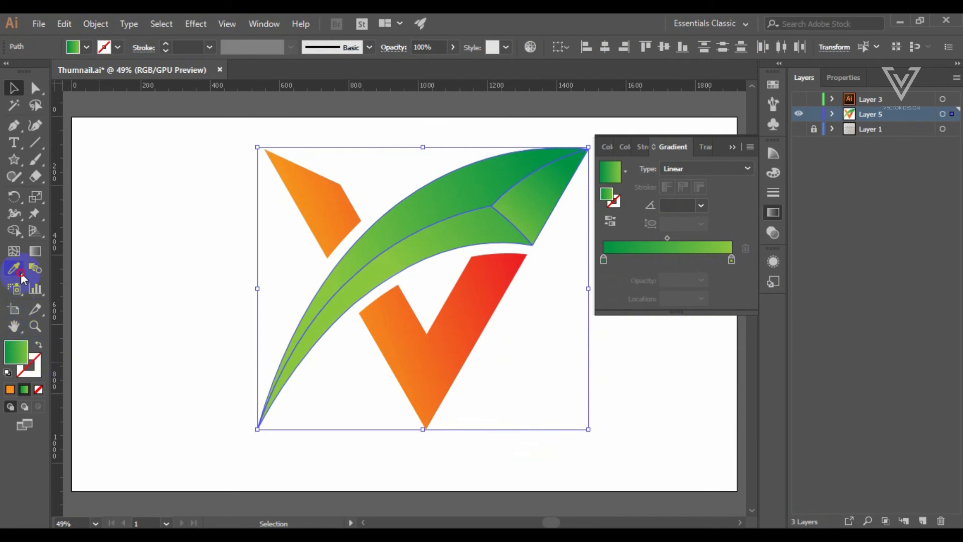
pyautogui.click(484, 282)
pyautogui.click(14, 89)
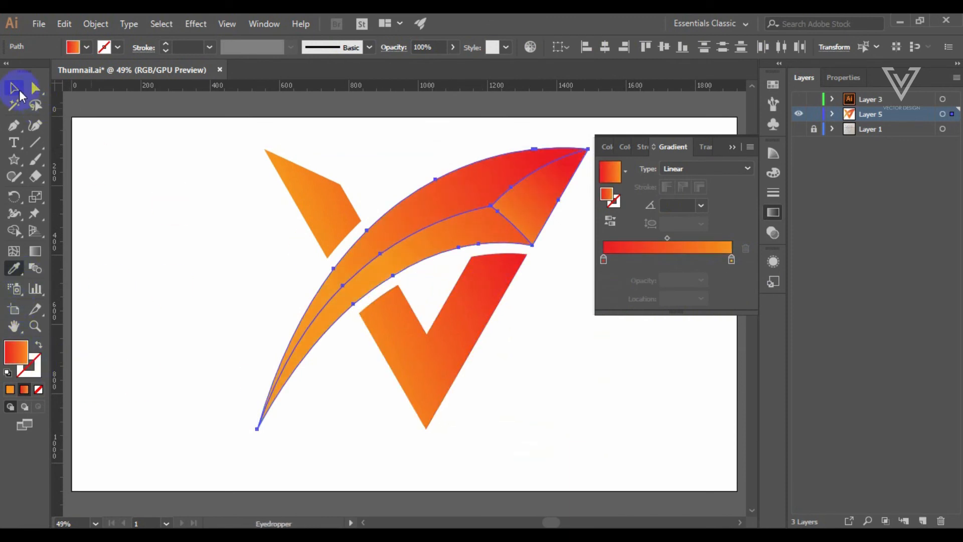
pyautogui.click(177, 221)
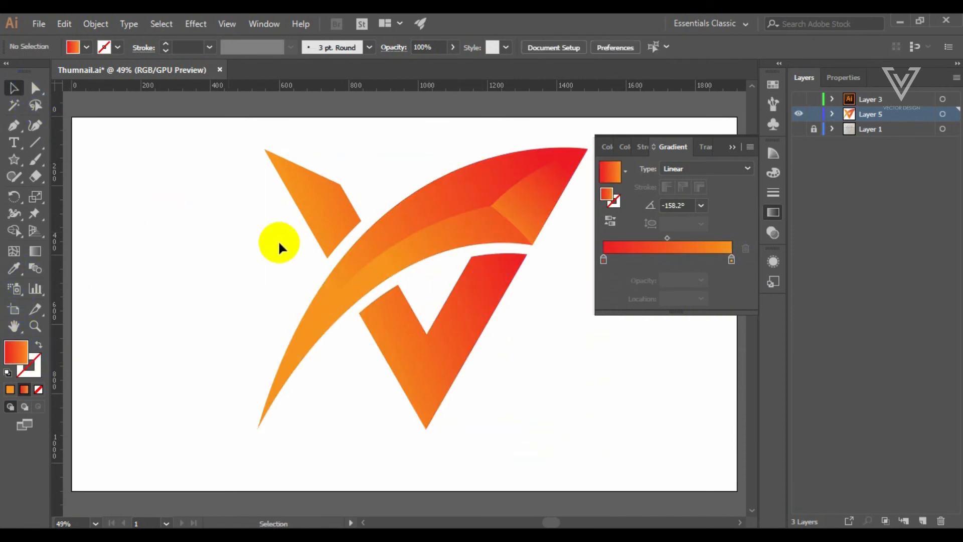
pyautogui.click(733, 148)
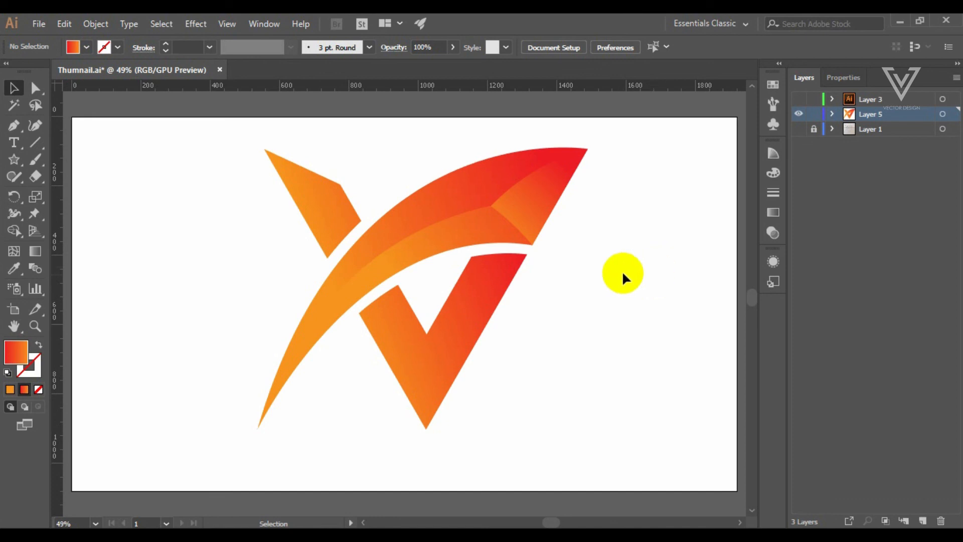
# Group all the logo shapes together.
pyautogui.moveTo(243, 141); pyautogui.dragTo(588, 428)
pyautogui.rightClick(457, 296)
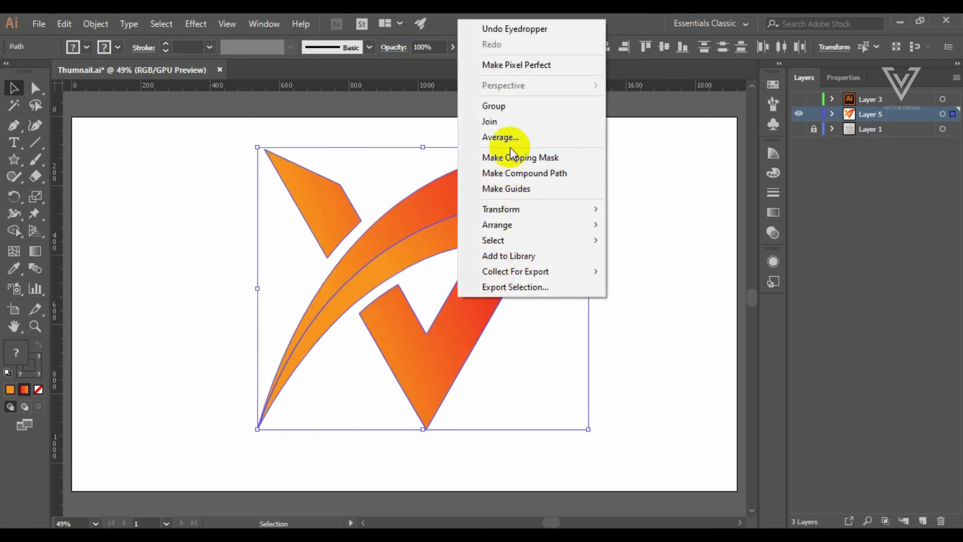
pyautogui.click(510, 109)
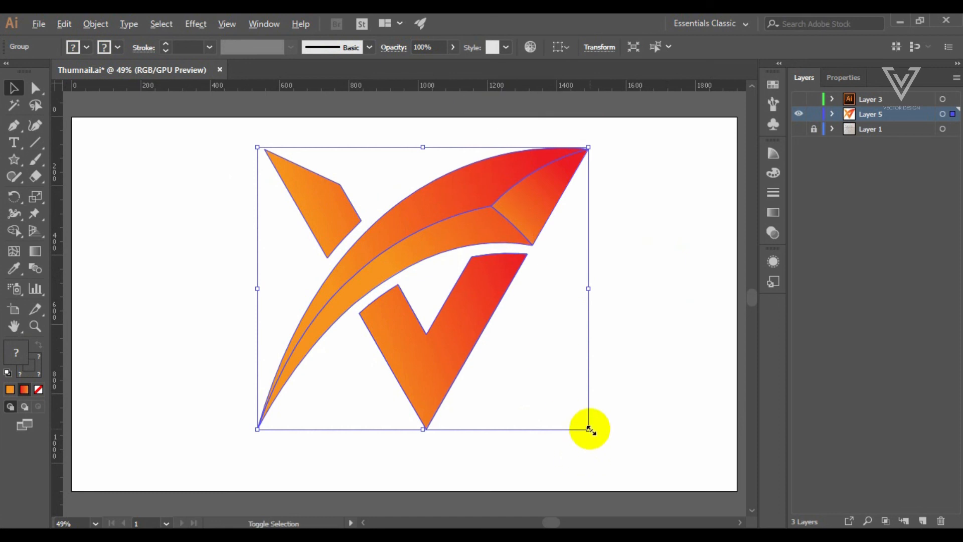
# Scale the logo group down proportionally, move it up on the artboard to leave room below, and deselect it.
pyautogui.moveTo(588, 428); pyautogui.dragTo(561, 406)
pyautogui.moveTo(433, 338); pyautogui.dragTo(430, 313)
pyautogui.click(600, 357)
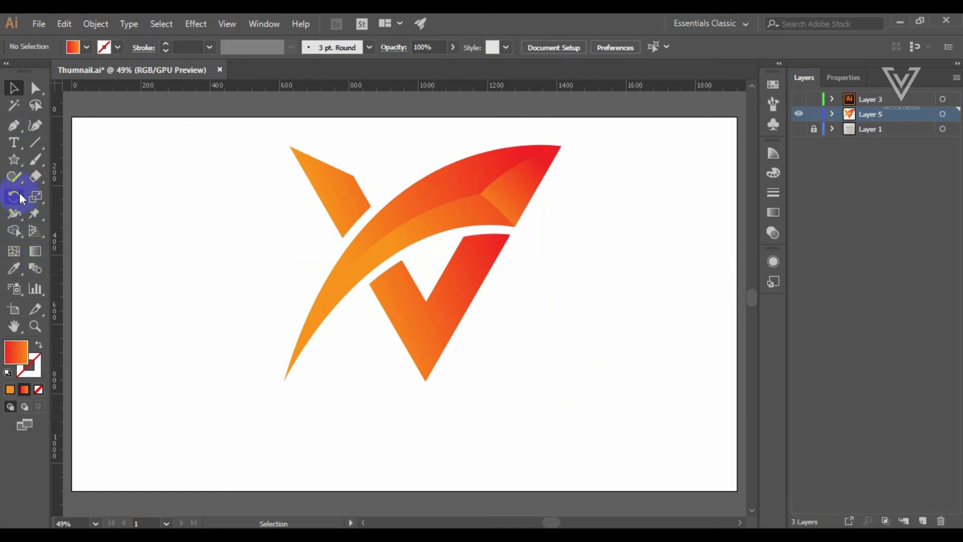
# Draw a small circle below the V's bottom point with the Ellipse tool.
pyautogui.rightClick(17, 173)
pyautogui.click(76, 190)
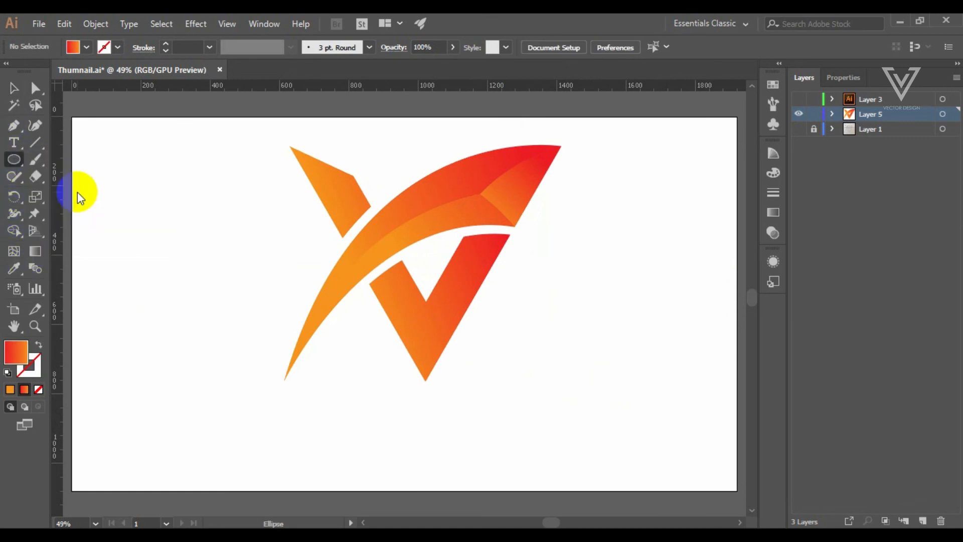
pyautogui.moveTo(393, 418); pyautogui.dragTo(460, 435)
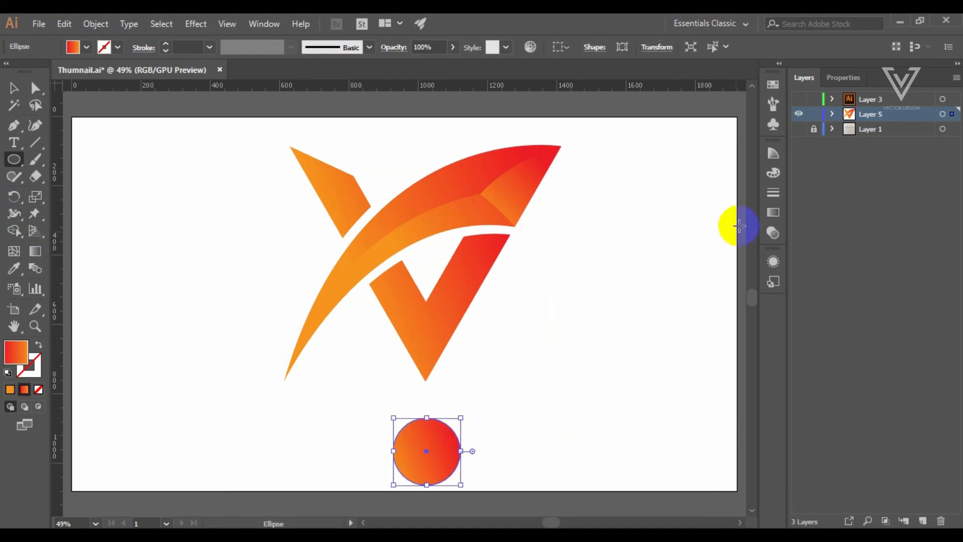
# Fill the circle with the White, Black gradient and position the black stop at the start and the white stop at the end.
pyautogui.click(773, 213)
pyautogui.click(625, 172)
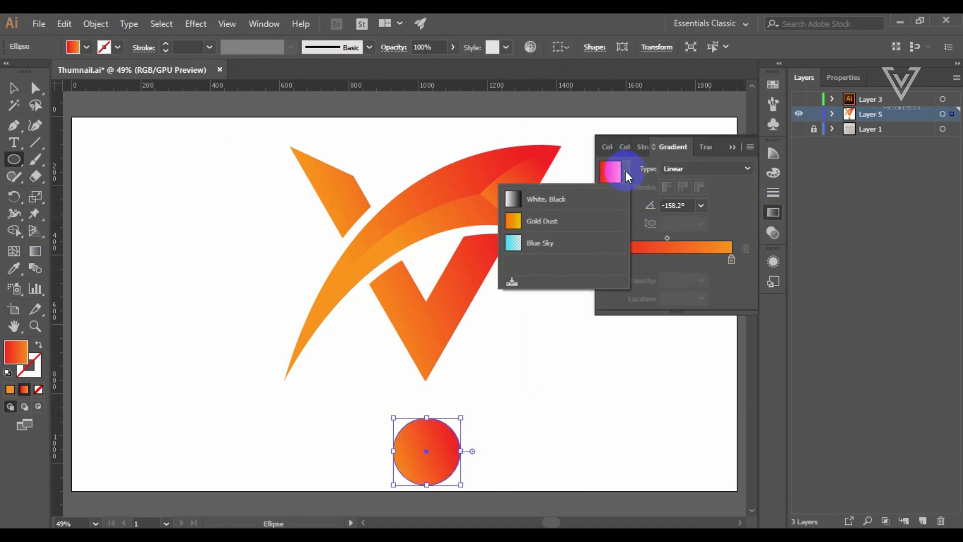
pyautogui.click(558, 200)
pyautogui.moveTo(730, 261)
pyautogui.mouseDown()
pyautogui.moveTo(650, 260)
pyautogui.moveTo(742, 264)
pyautogui.mouseUp()
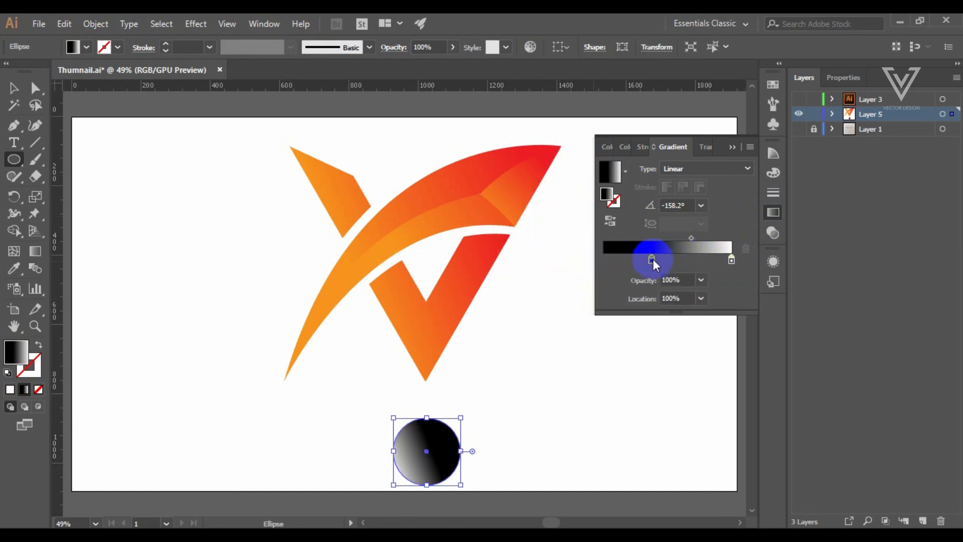
pyautogui.moveTo(651, 259); pyautogui.dragTo(582, 266)
# Set the white gradient stop's opacity to 0% and change the gradient type to Radial.
pyautogui.click(731, 260)
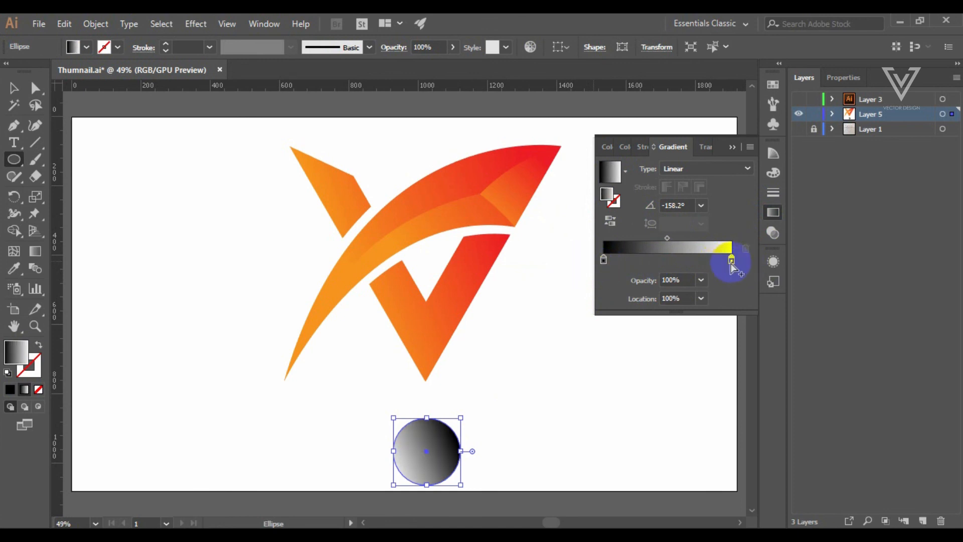
pyautogui.click(700, 279)
pyautogui.click(710, 293)
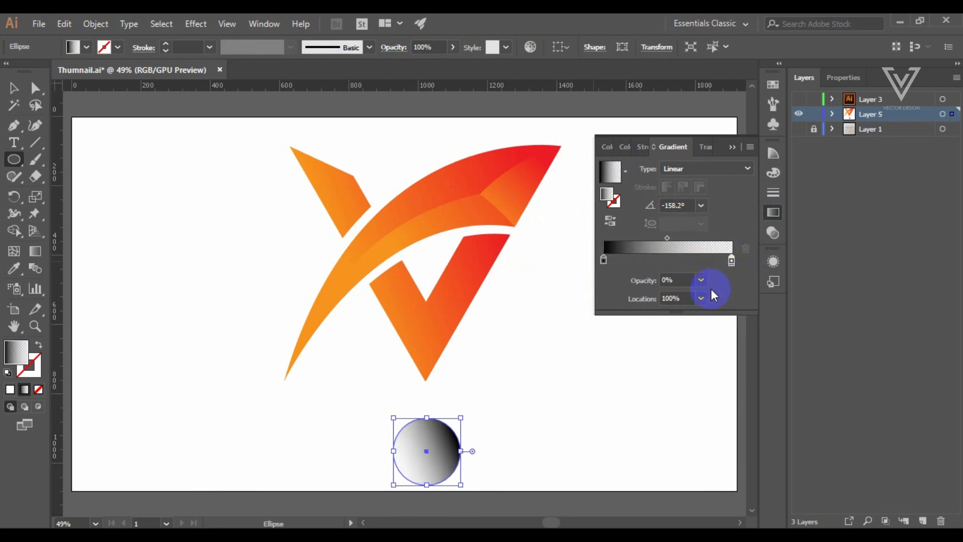
pyautogui.click(688, 169)
pyautogui.click(691, 199)
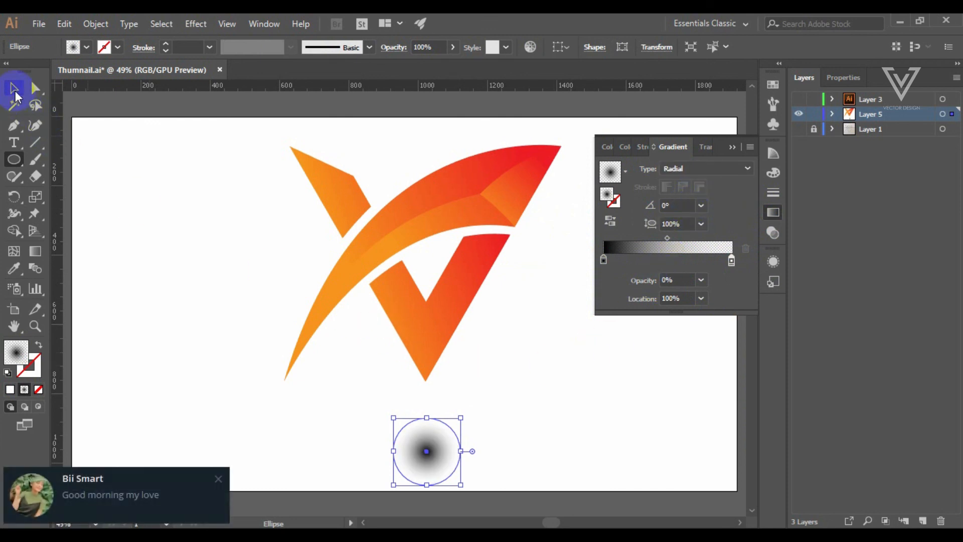
# Flatten the gradient circle into a shadow ellipse about 332 × 77 px and centre it just below the logo.
pyautogui.click(14, 88)
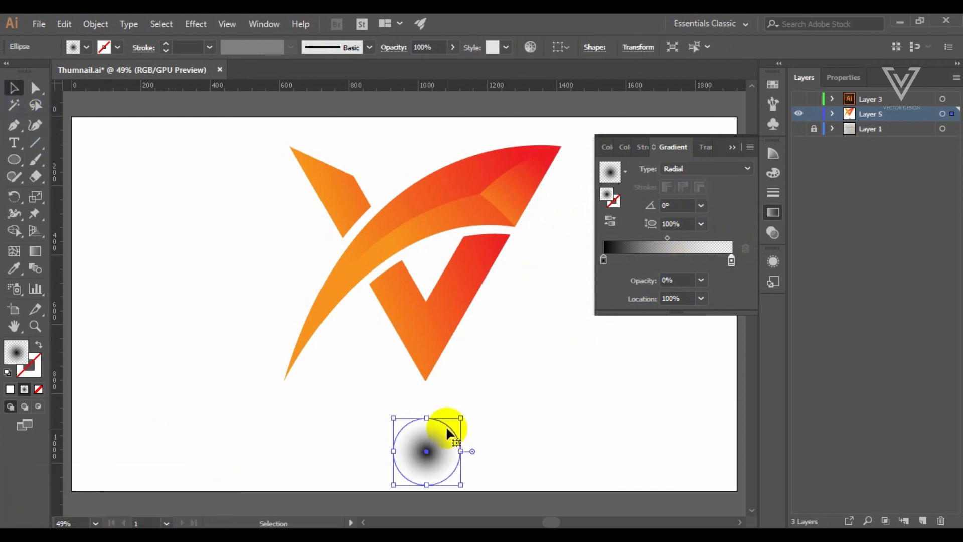
pyautogui.moveTo(426, 417); pyautogui.dragTo(445, 477)
pyautogui.moveTo(436, 474); pyautogui.dragTo(480, 449)
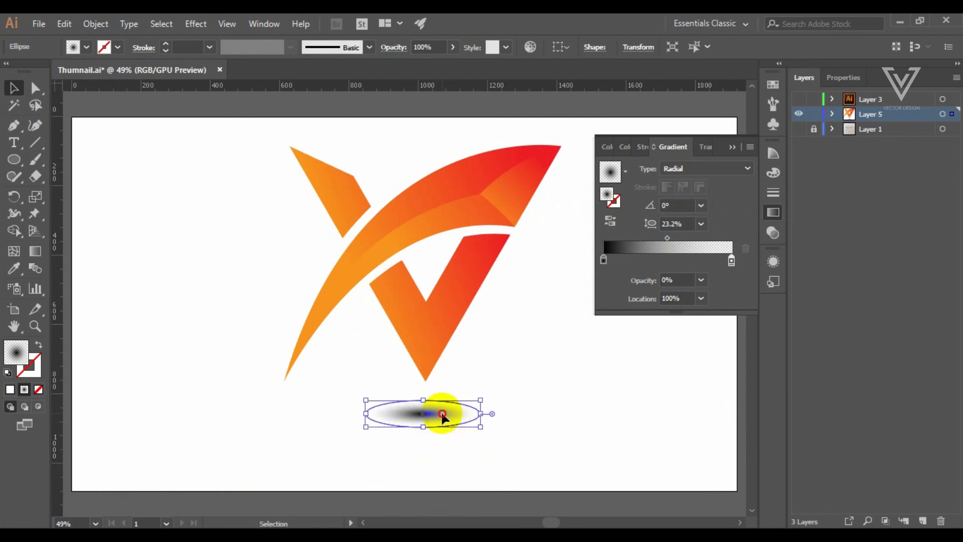
pyautogui.moveTo(445, 417); pyautogui.dragTo(440, 412)
pyautogui.keyDown('shift'); pyautogui.click(522, 225); pyautogui.keyUp('shift')
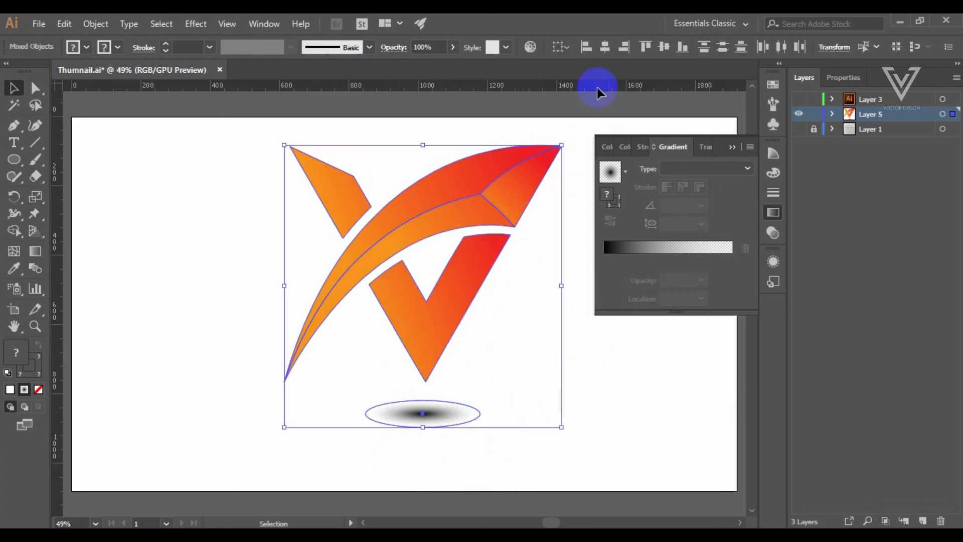
pyautogui.click(628, 358)
# Change the shadow ellipse's black gradient stop to dark gray (R=77 G=77 B=77).
pyautogui.click(431, 414)
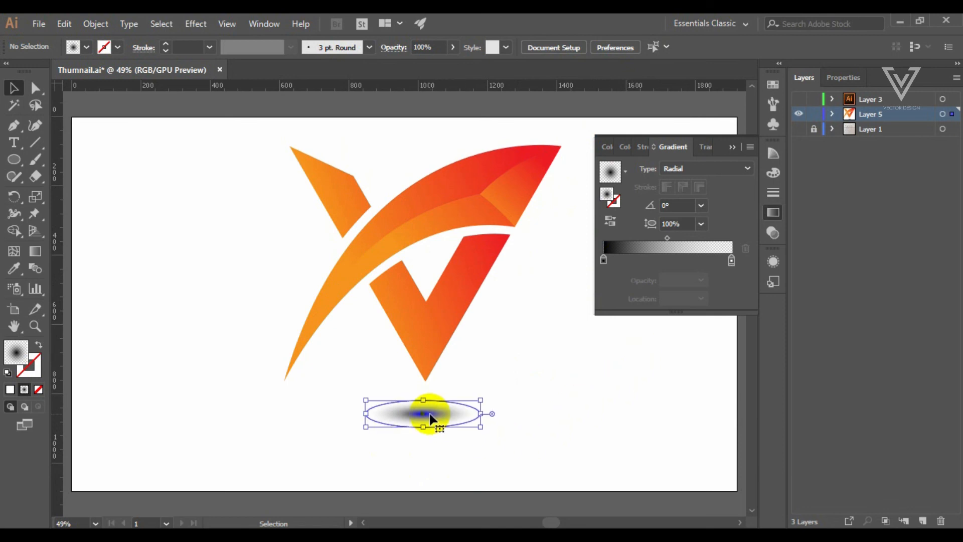
pyautogui.doubleClick(603, 259)
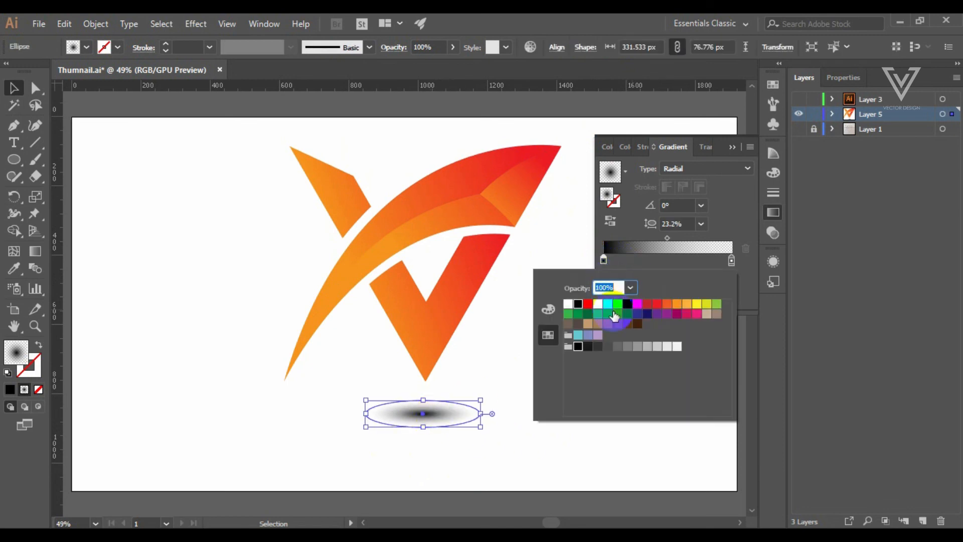
pyautogui.click(607, 346)
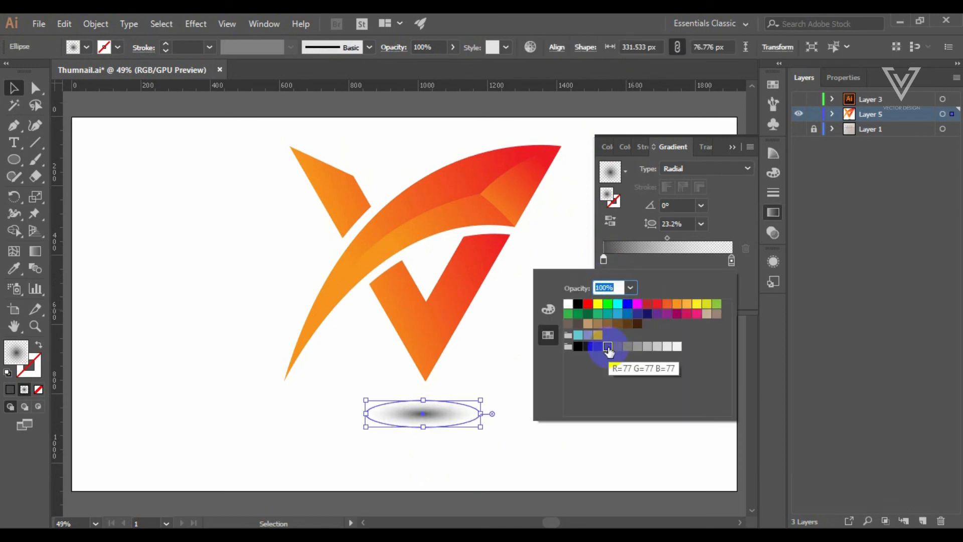
# Enlarge the shadow ellipse proportionally from its centre to about 397 × 92 px.
pyautogui.click(501, 346)
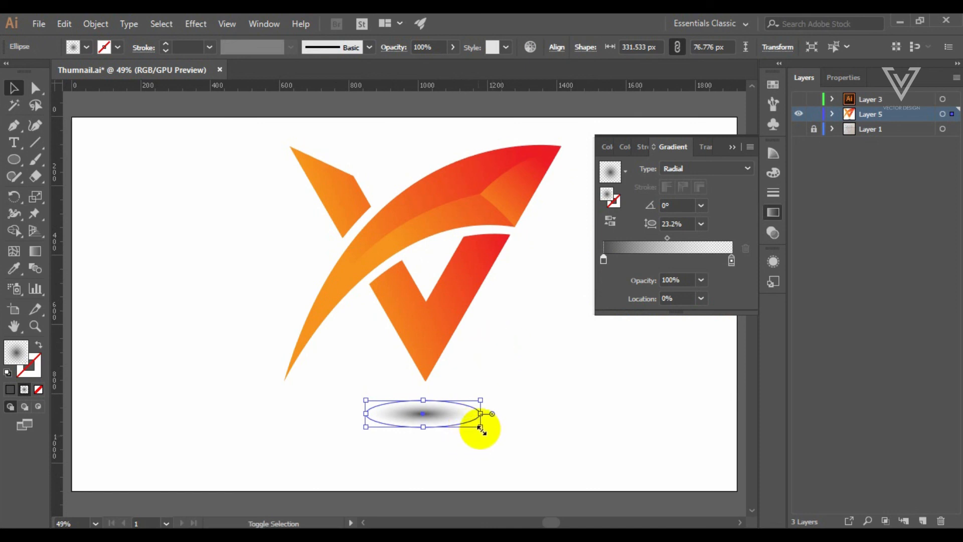
pyautogui.moveTo(481, 426)
pyautogui.mouseDown()
pyautogui.moveTo(490, 445)
pyautogui.moveTo(491, 430)
pyautogui.mouseUp()
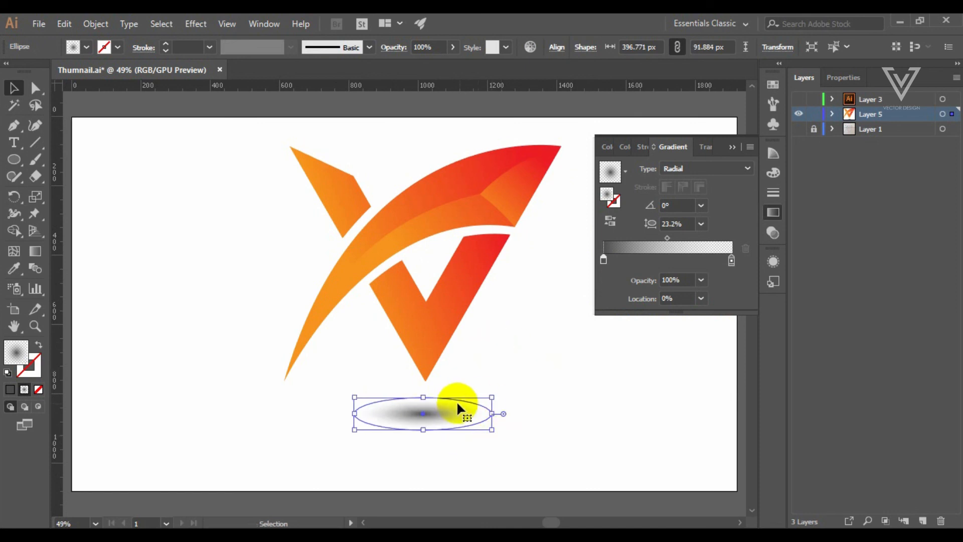
pyautogui.click(554, 398)
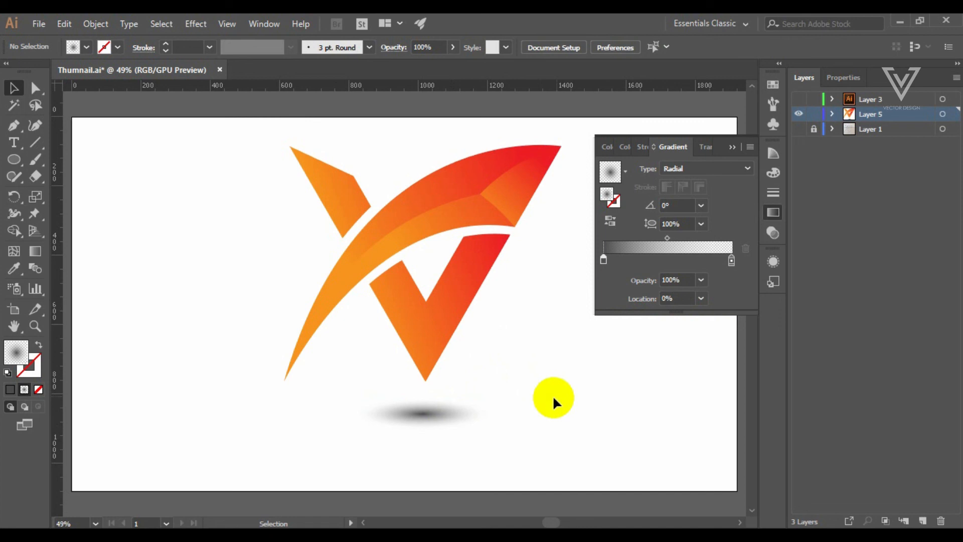
# Move the shadow ellipse straight up so that it sits closer beneath the logo's lower tip.
pyautogui.click(440, 418)
pyautogui.keyDown('shift'); pyautogui.click(439, 418); pyautogui.keyUp('shift')
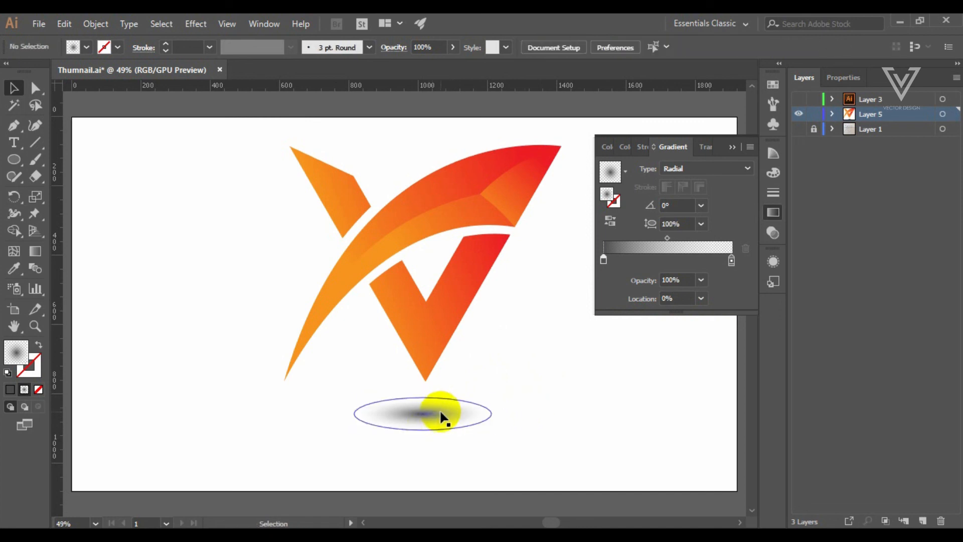
pyautogui.click(440, 414)
pyautogui.moveTo(440, 412); pyautogui.dragTo(438, 402)
pyautogui.keyDown('shift'); pyautogui.click(438, 401); pyautogui.keyUp('shift')
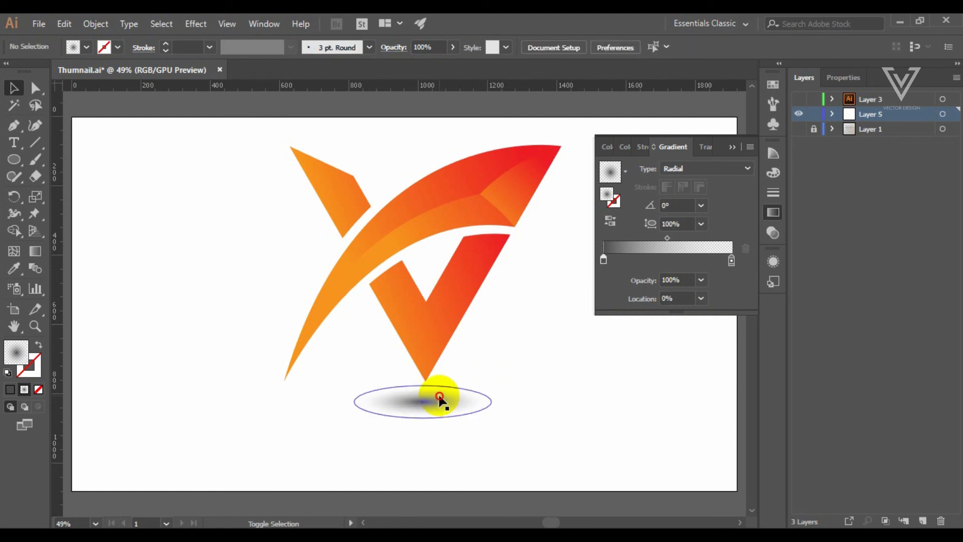
# Group all the logo shapes with the shadow ellipse and move the group down to roughly the artboard's vertical centre.
pyautogui.moveTo(416, 446); pyautogui.dragTo(493, 201)
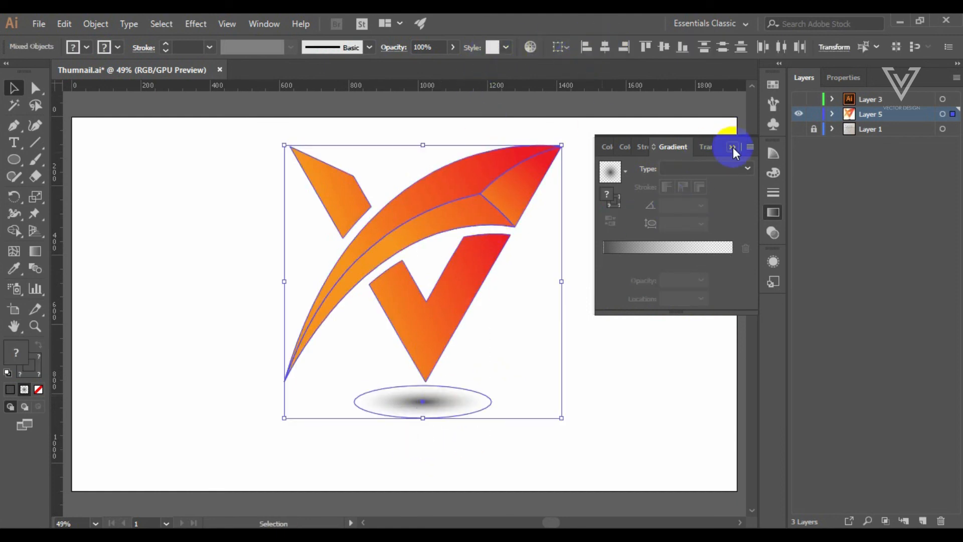
pyautogui.rightClick(478, 212)
pyautogui.click(509, 300)
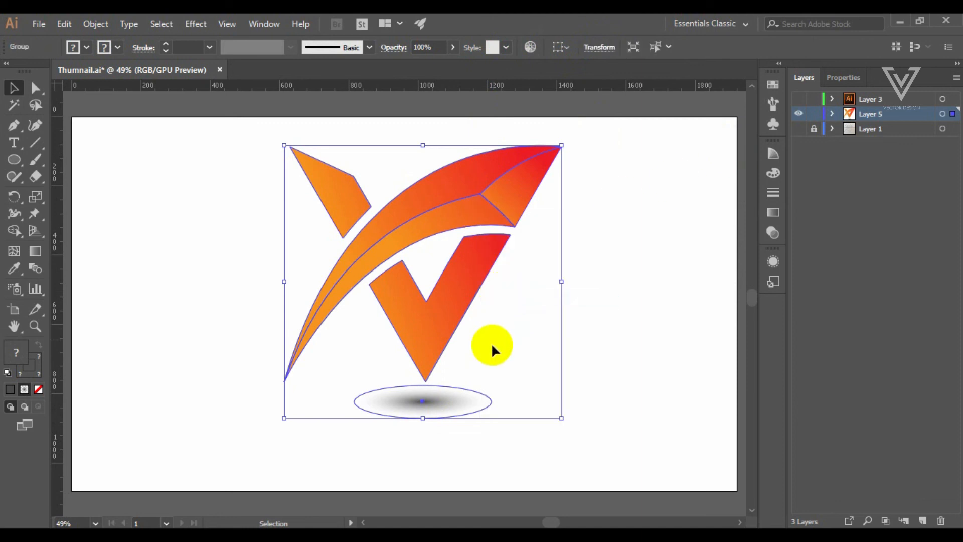
pyautogui.moveTo(470, 266); pyautogui.dragTo(466, 294)
pyautogui.click(635, 261)
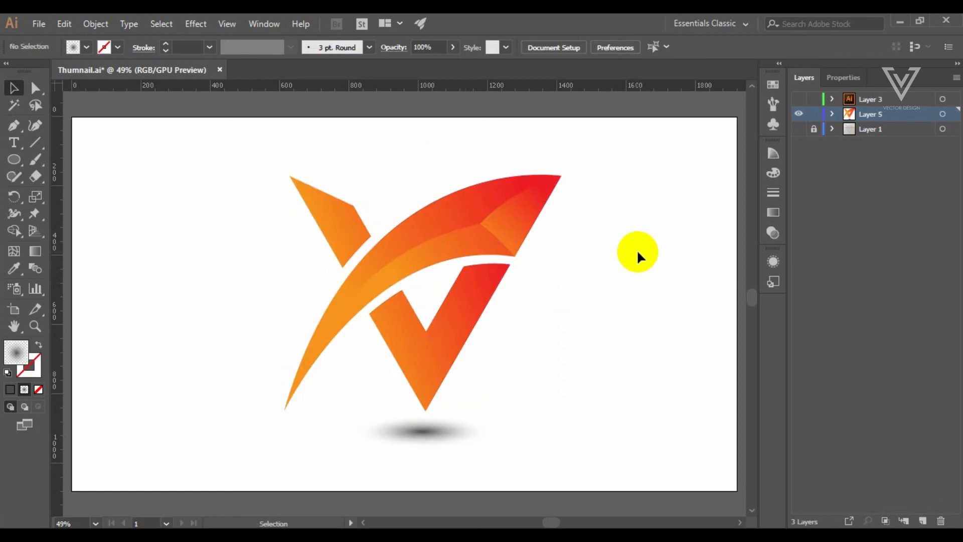
# Show Layer 3 with the Ai icon and hide it again.
pyautogui.click(799, 99)
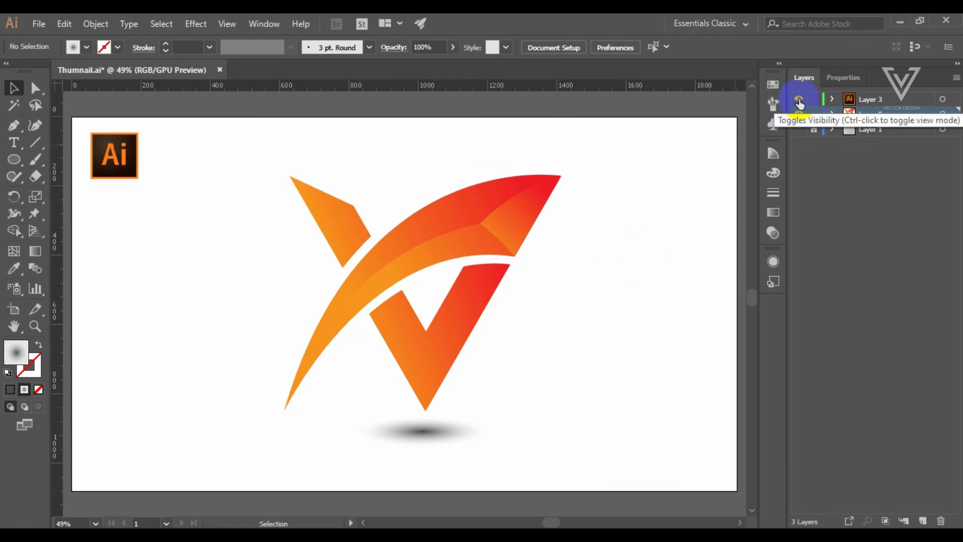
pyautogui.click(798, 99)
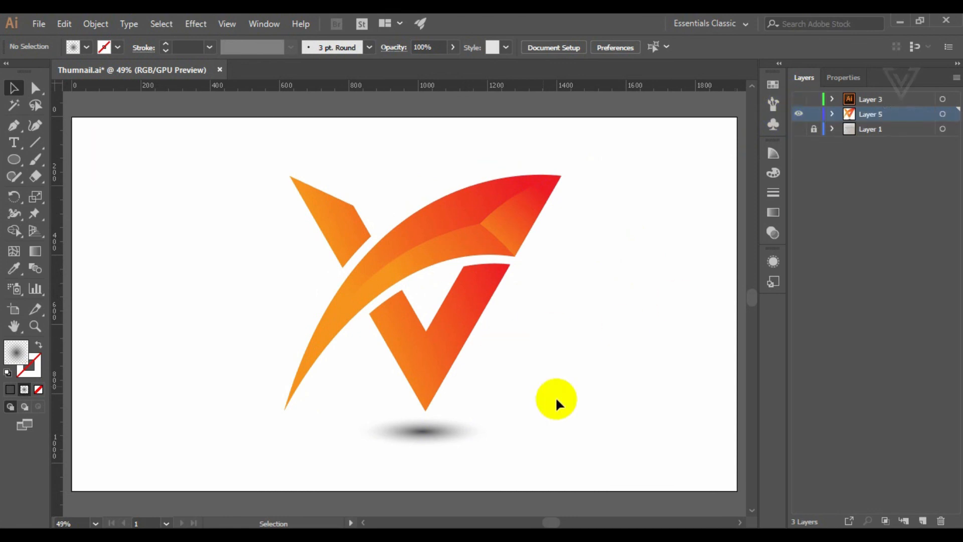